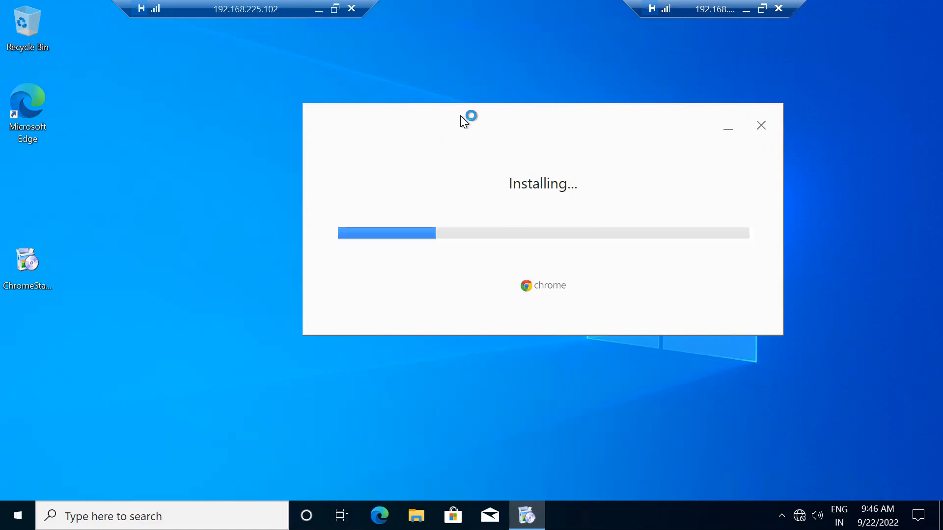
Step: Switch to XenCenter and examine the Win-10-TD virtual machine's CPU, network and disk performance graphs
drag(470, 105, 354, 105)
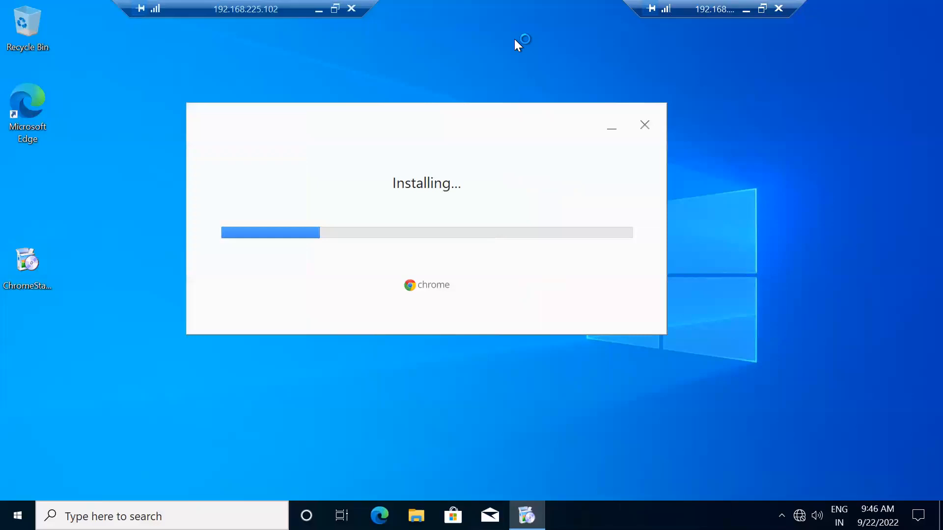
click(746, 10)
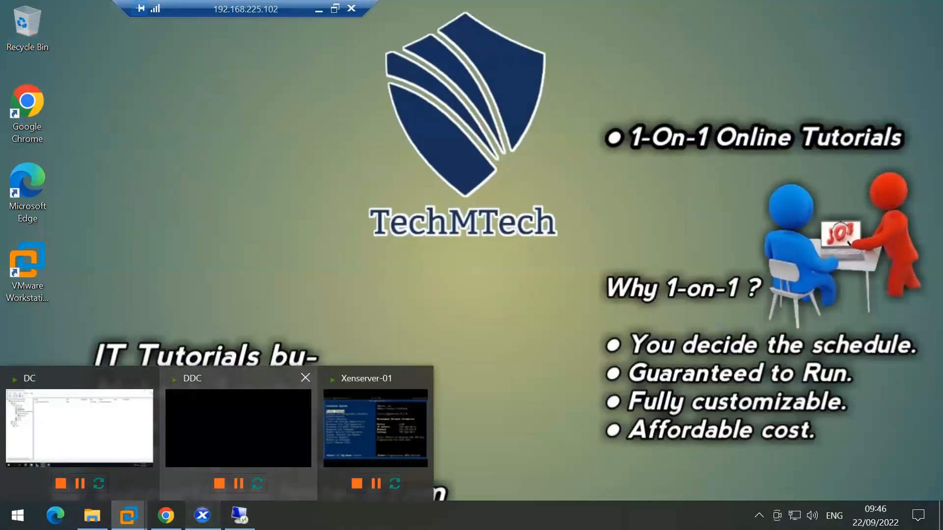
click(202, 515)
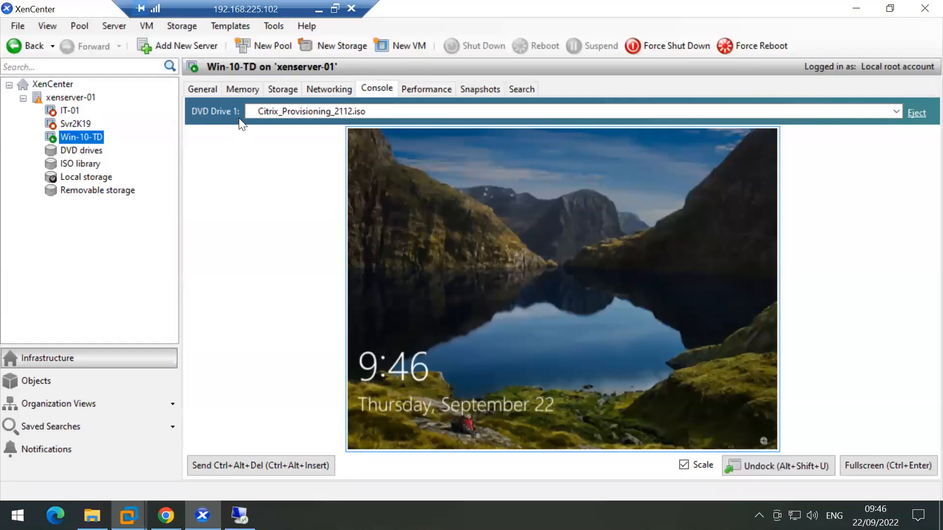
click(411, 91)
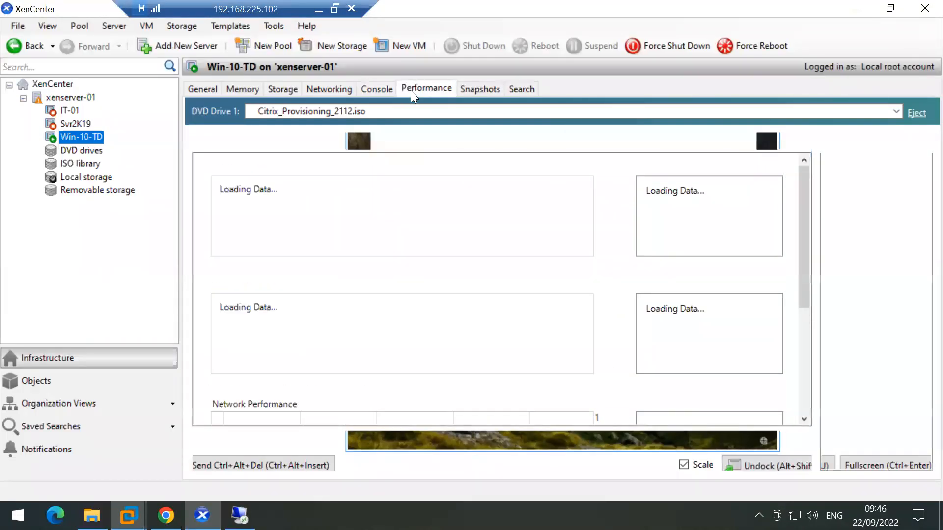
mouse_move(870, 159)
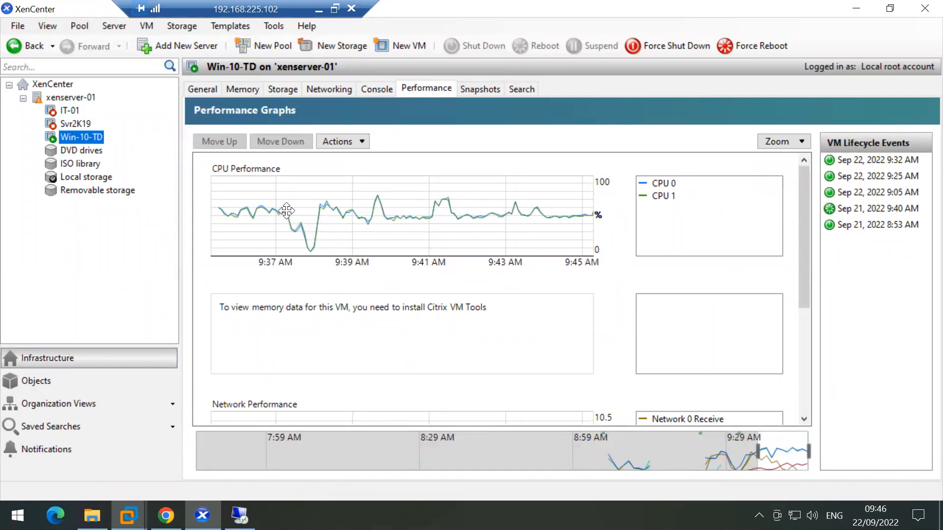
scroll(342, 307, down, 5)
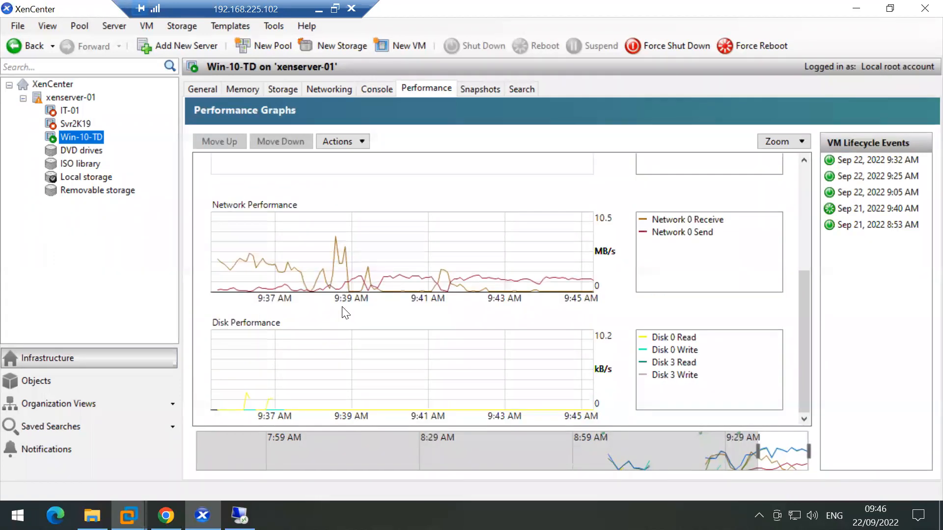
scroll(347, 313, up, 5)
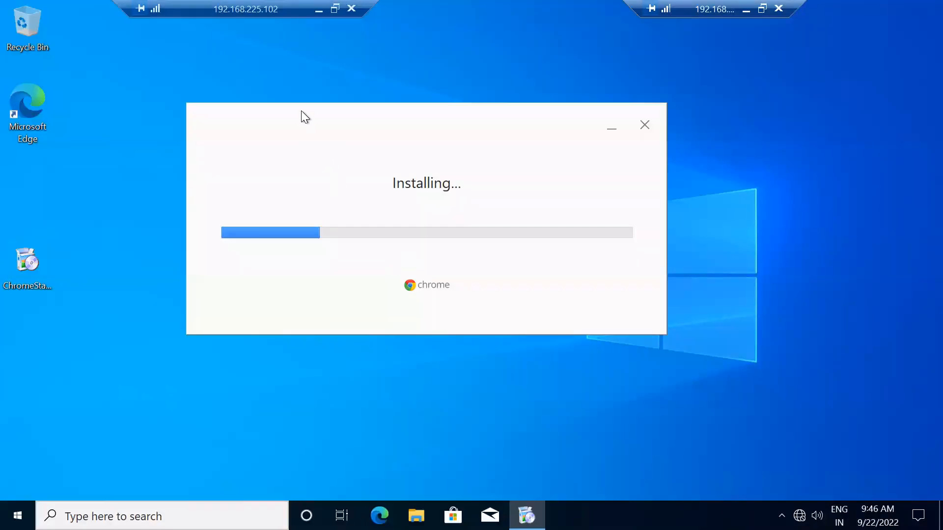
Step: Check the Chrome installer window, review the Win-10-TD performance graphs in XenCenter again, and minimize XenCenter
drag(301, 111, 432, 128)
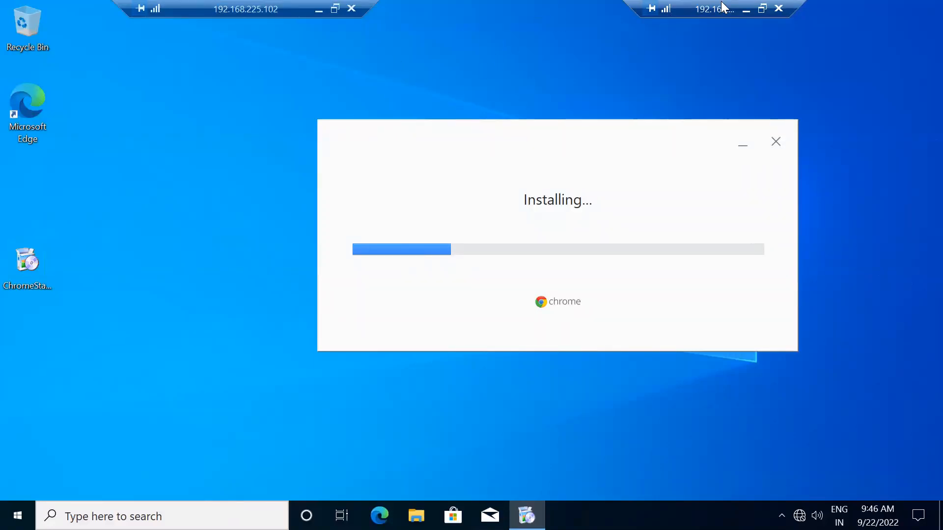
click(744, 13)
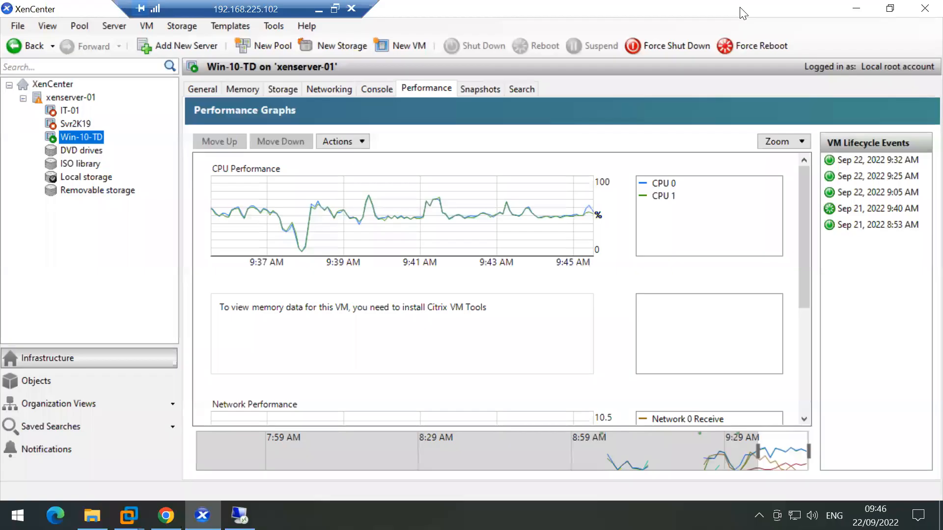
scroll(277, 298, down, 3)
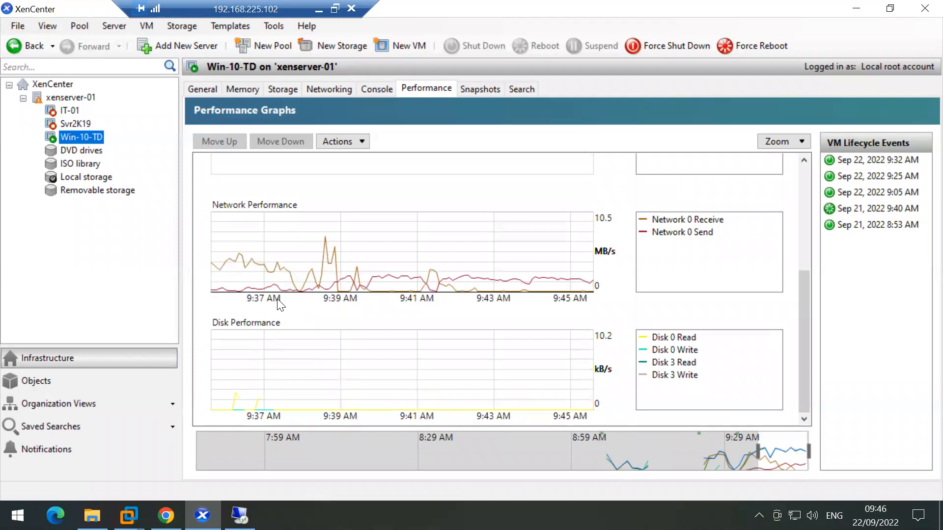
scroll(278, 304, up, 5)
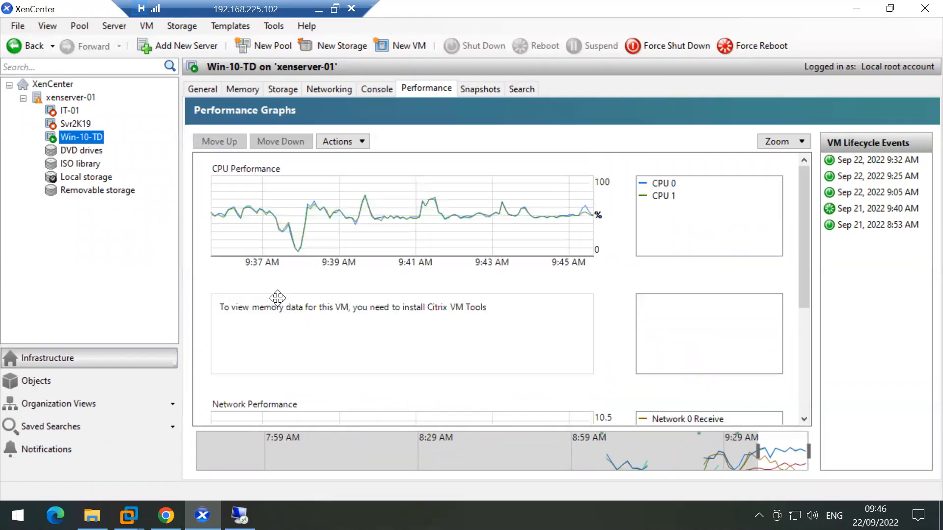
click(851, 8)
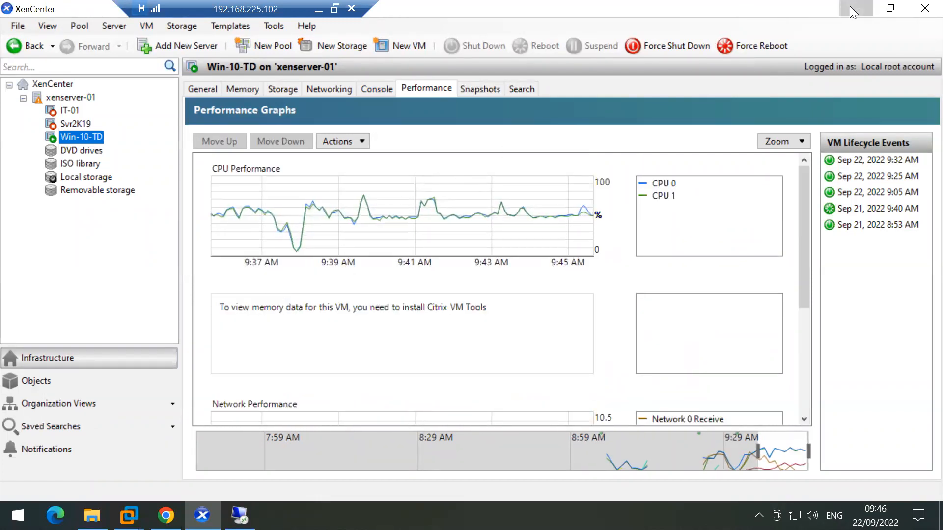
Step: Return to the Windows 10 remote session and look through its list of installed applications
click(239, 513)
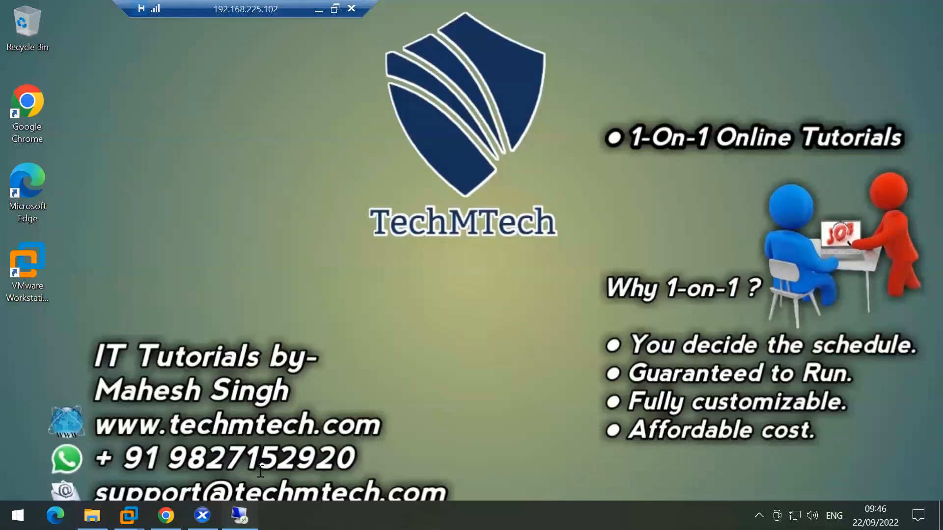
drag(423, 126, 383, 132)
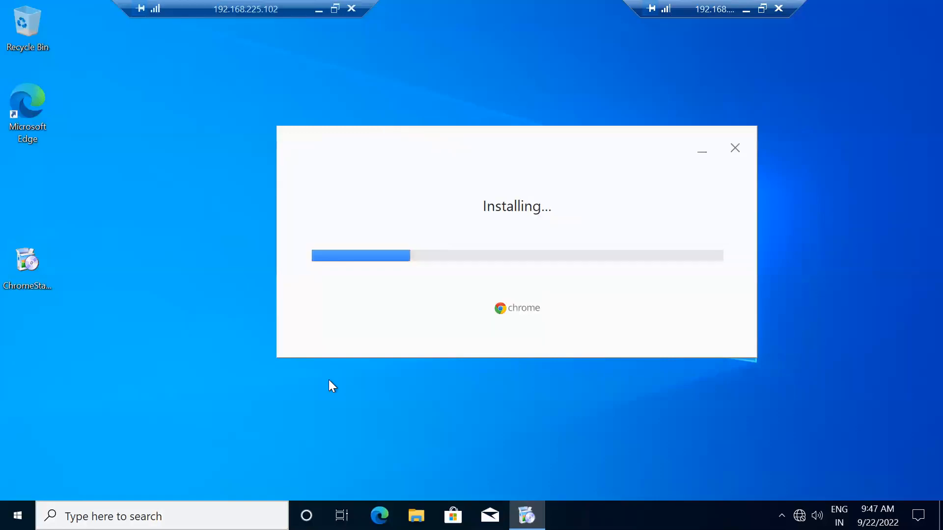
click(15, 516)
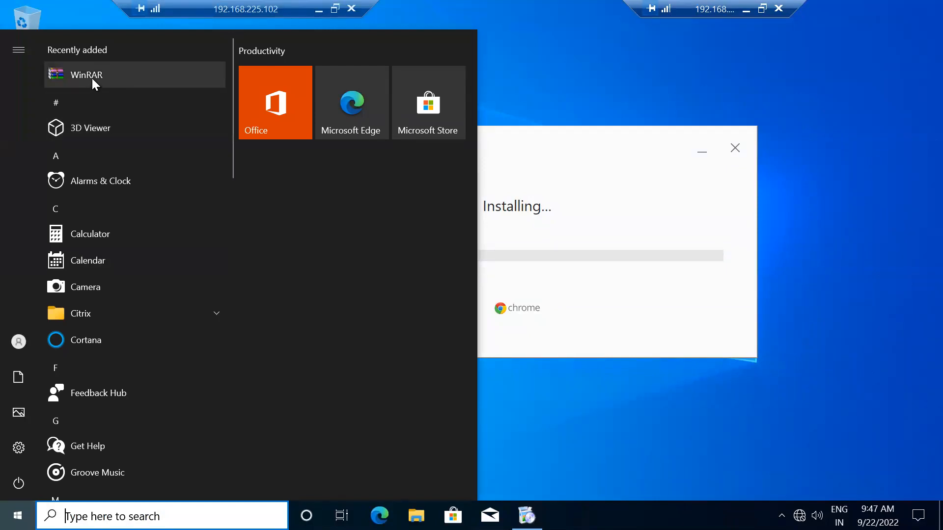
scroll(99, 317, down, 1)
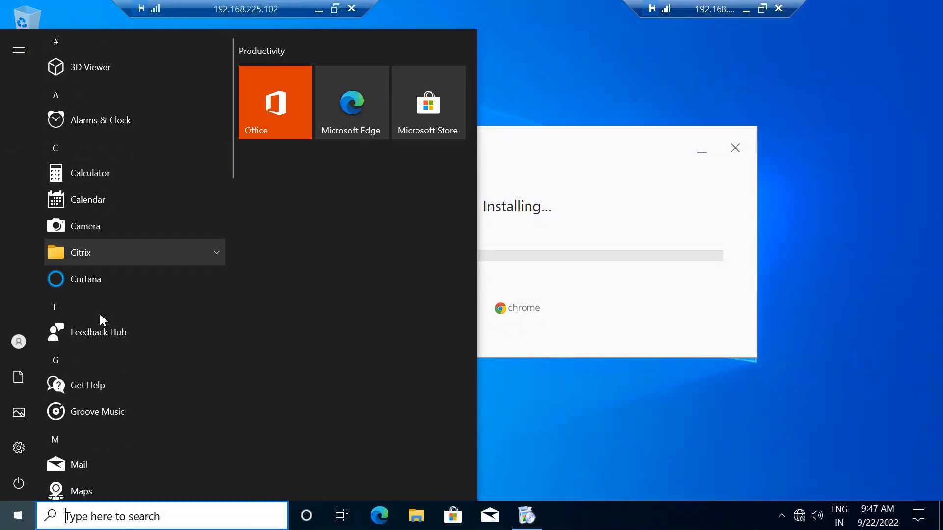
scroll(100, 316, down, 11)
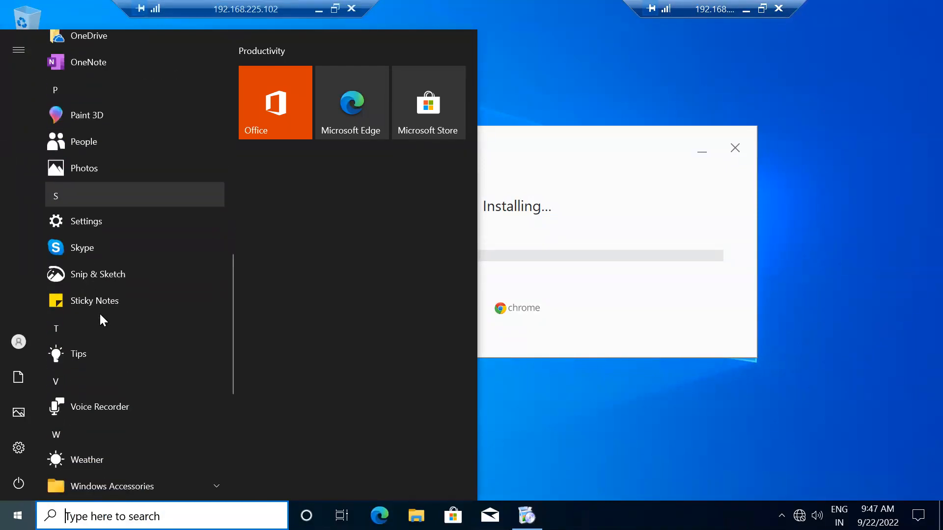
scroll(100, 320, down, 5)
scroll(100, 321, up, 5)
scroll(99, 312, up, 10)
click(558, 181)
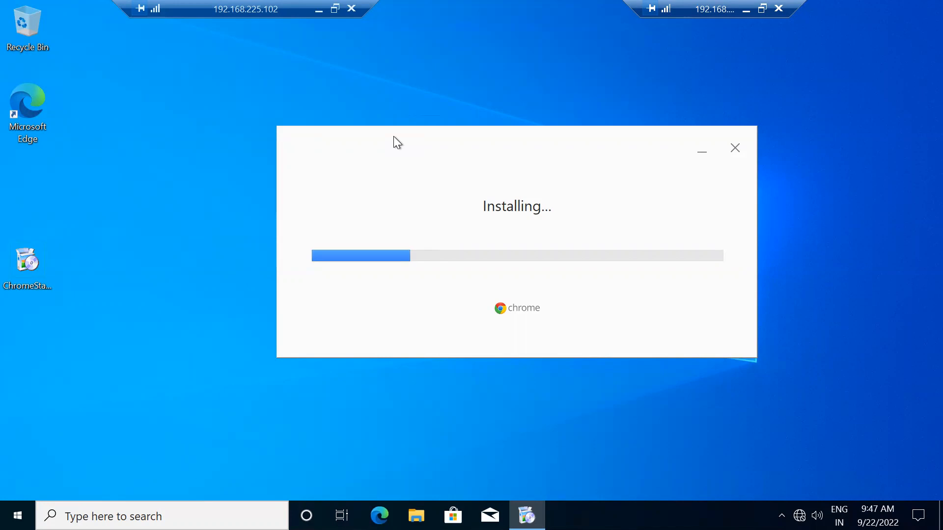
click(319, 10)
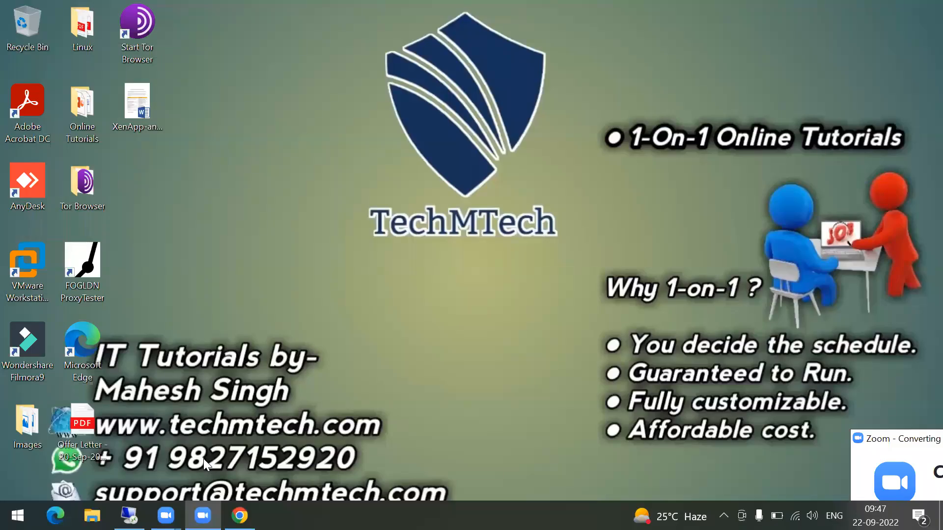
click(517, 502)
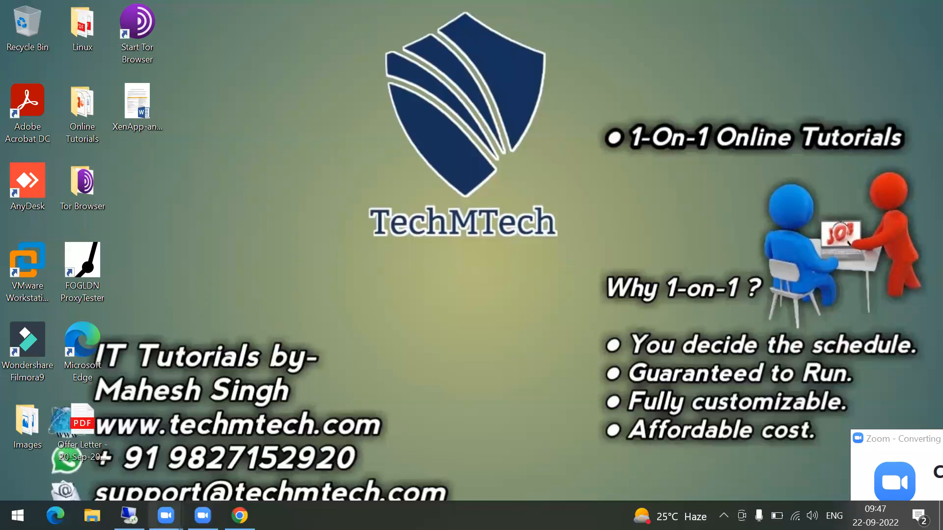
click(129, 516)
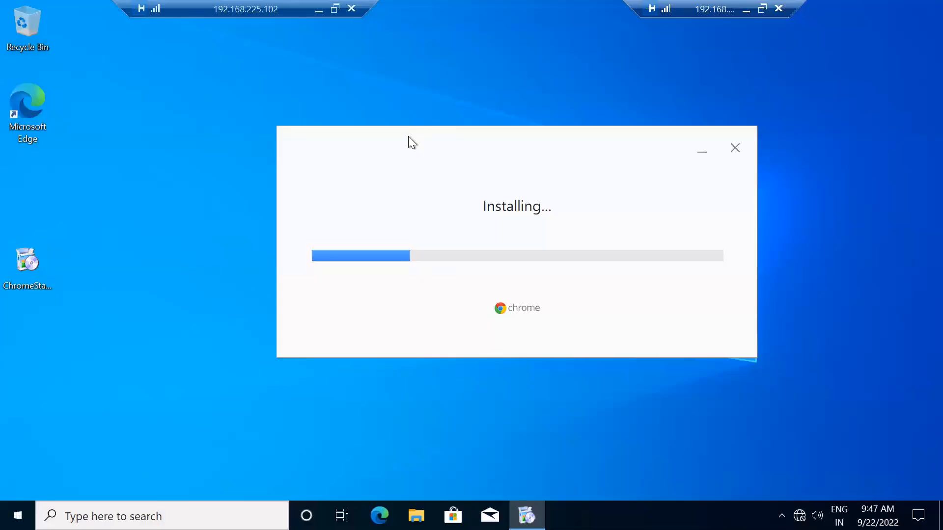
drag(406, 136, 464, 111)
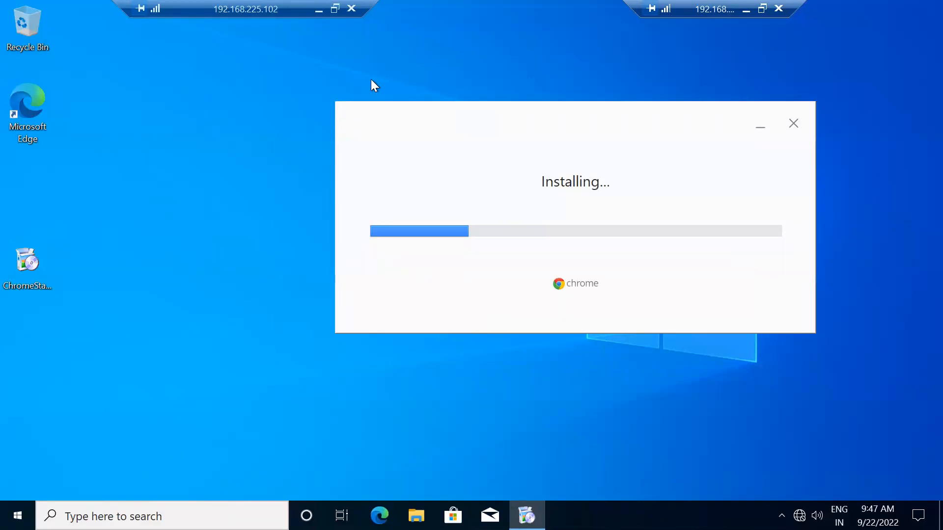
drag(384, 107, 328, 97)
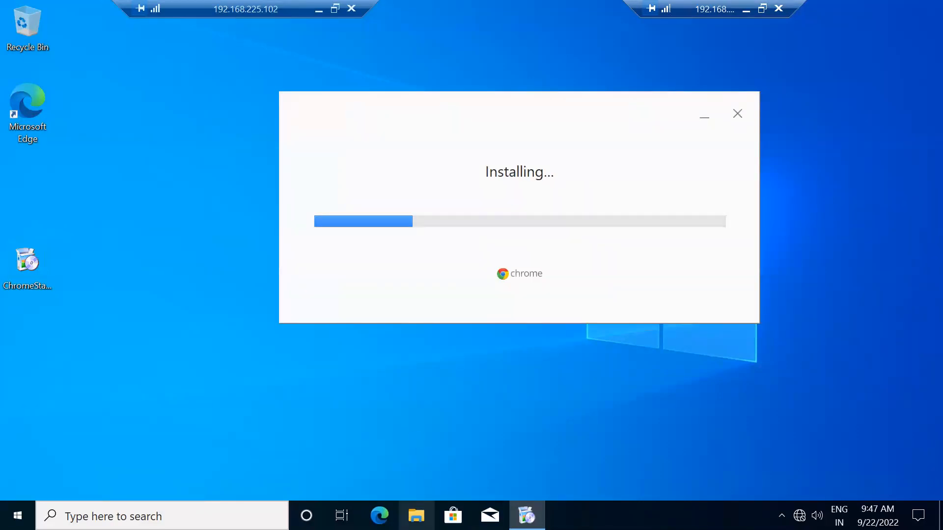
Step: Switch to the DC virtual machine in VMware Workstation and open the versions of vDisk-Win10-TD-01 in the Citrix Provisioning Console
click(745, 8)
mouse_move(128, 516)
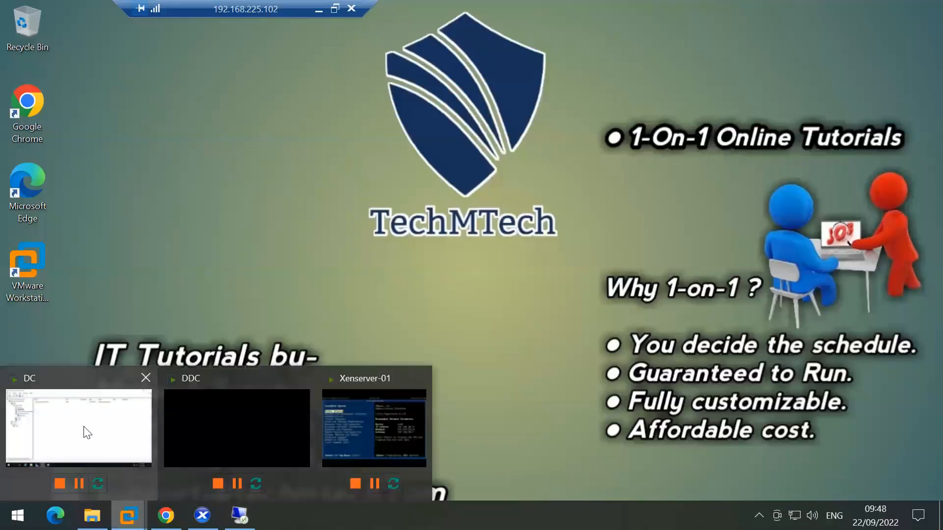
click(85, 429)
click(363, 142)
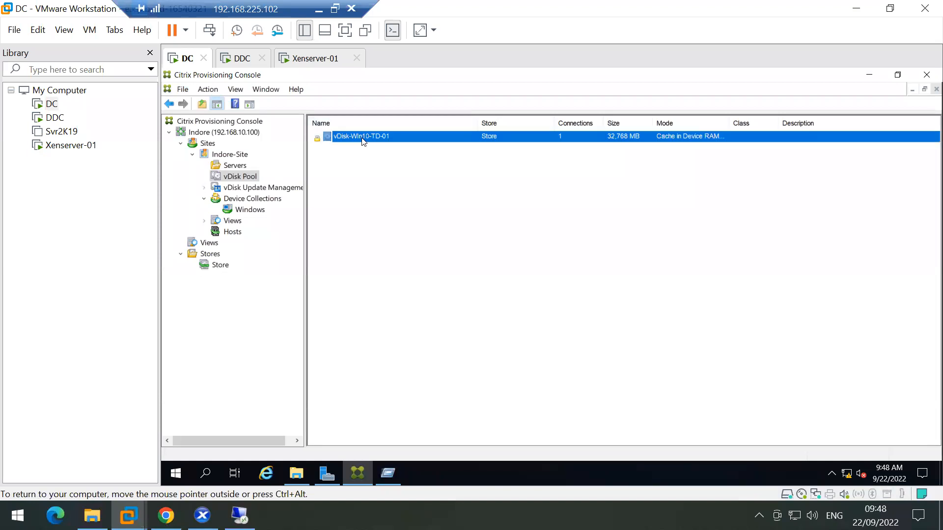
right_click(363, 142)
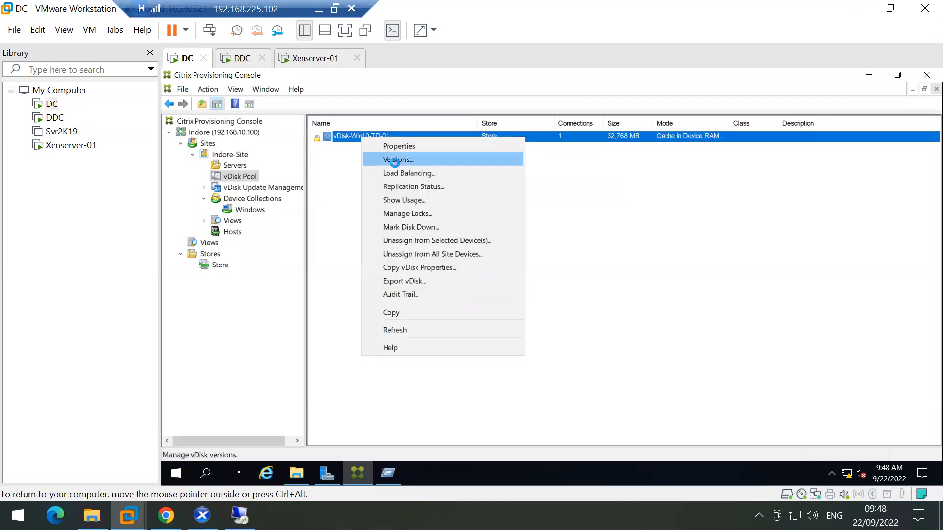
click(395, 163)
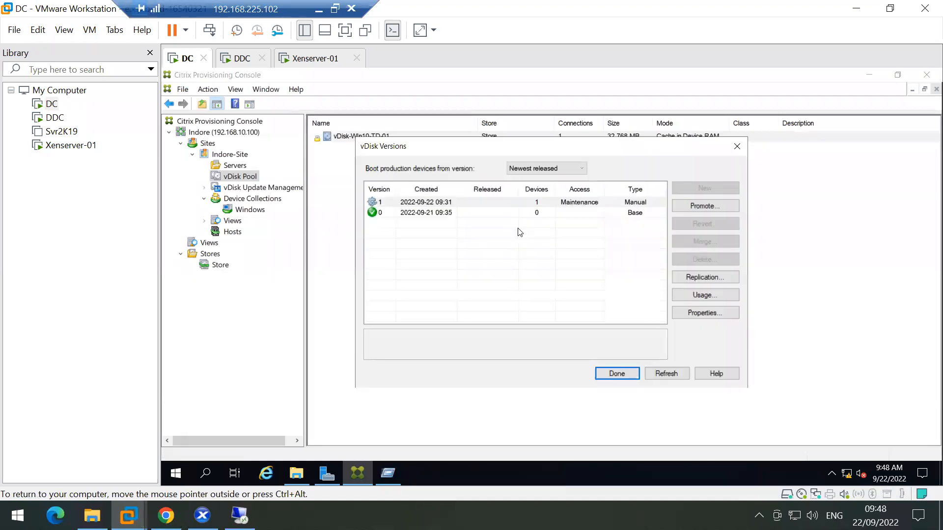
Step: Compare base version 0 with maintenance version 1 of the vDisk, ending with version 1 selected
click(388, 205)
click(377, 213)
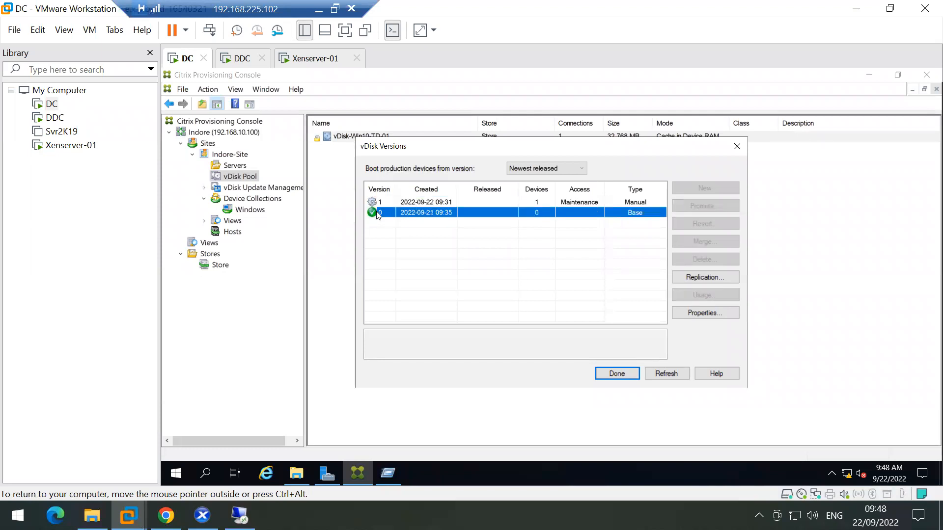
click(399, 203)
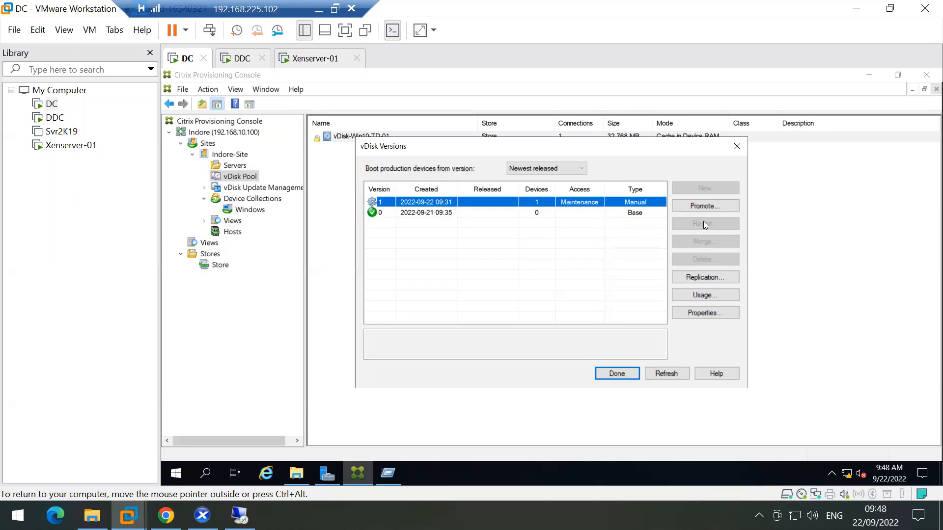
Step: Minimize VMware Workstation, check the Chrome installation's progress in the Windows 10 remote session, and minimize that session
click(858, 9)
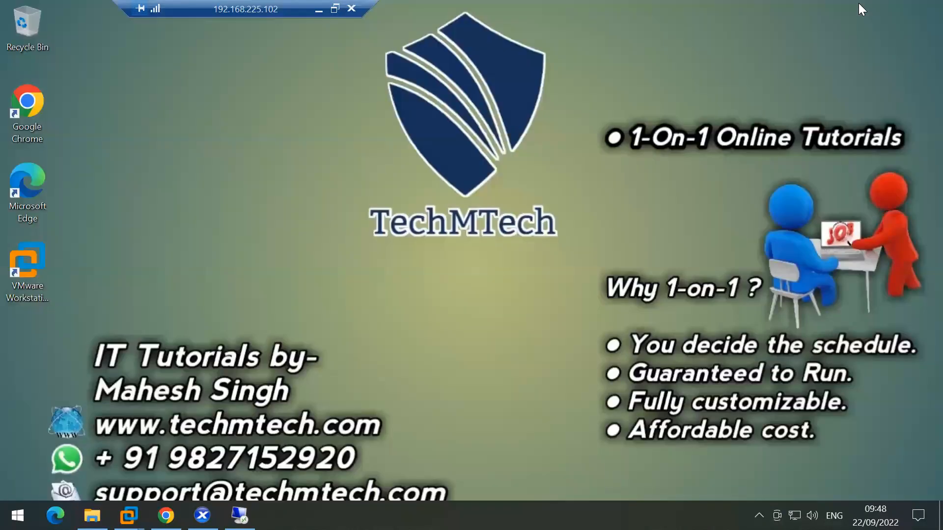
click(240, 515)
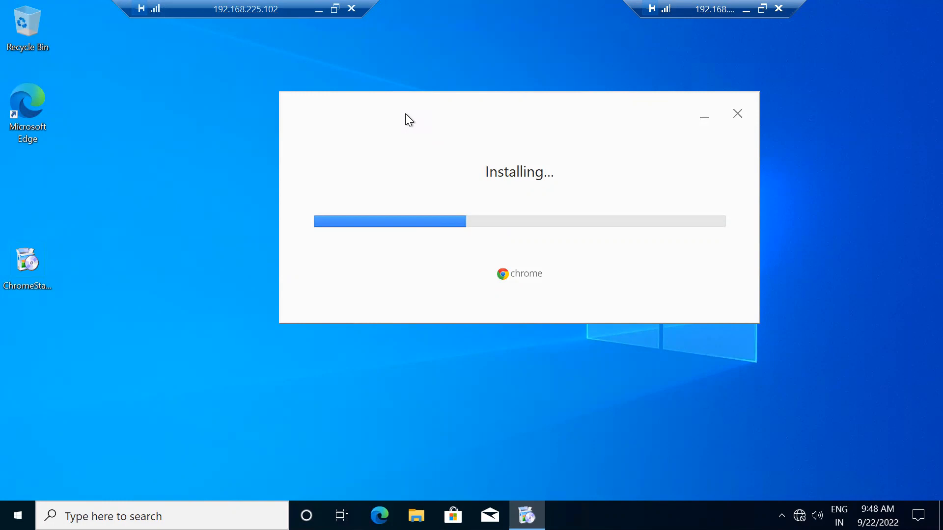
click(748, 10)
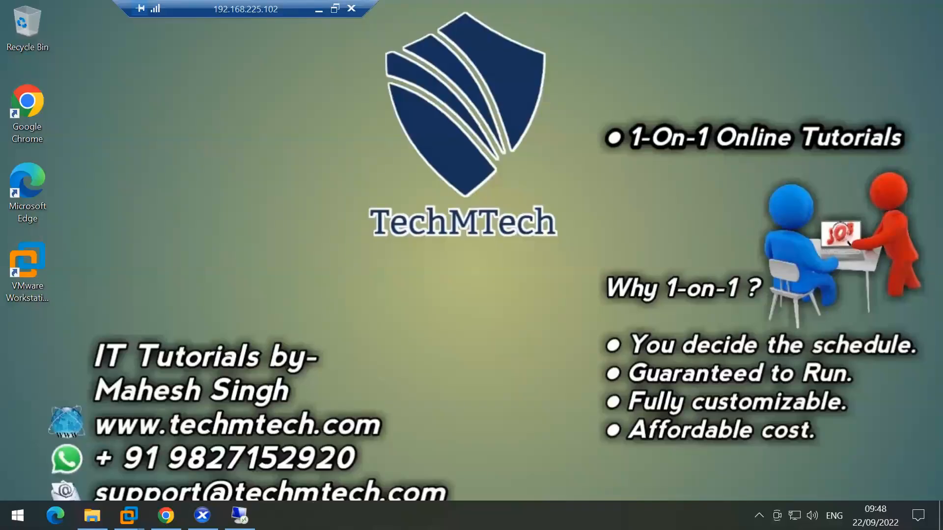
Step: Open Task Manager on the host machine and view its memory performance details
right_click(318, 516)
click(373, 439)
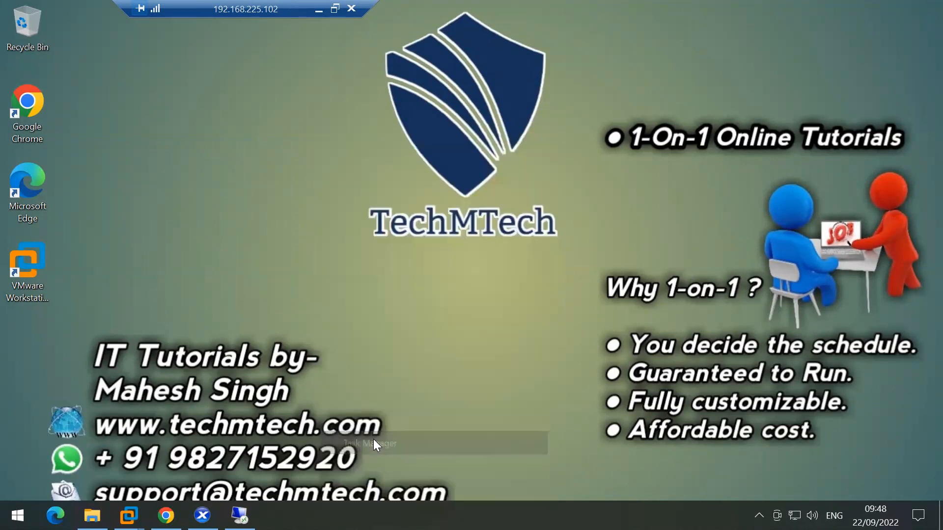
click(294, 81)
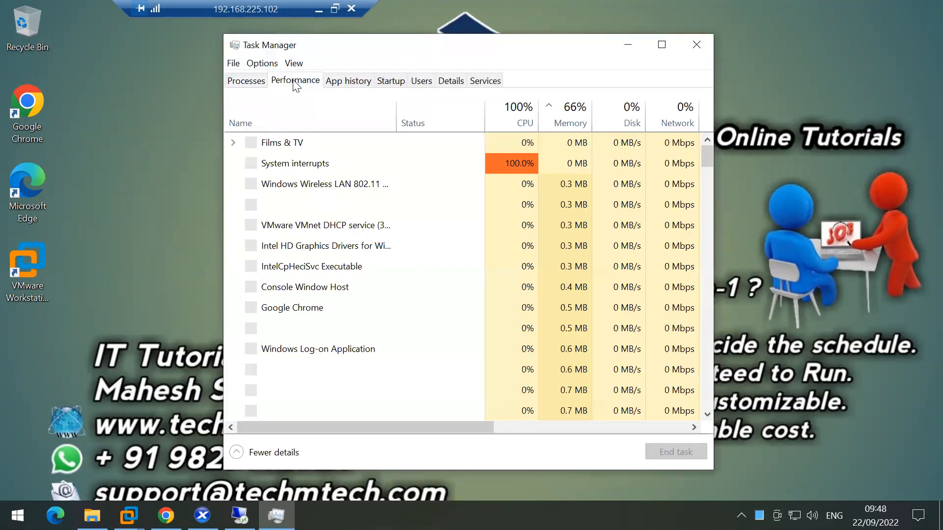
click(317, 174)
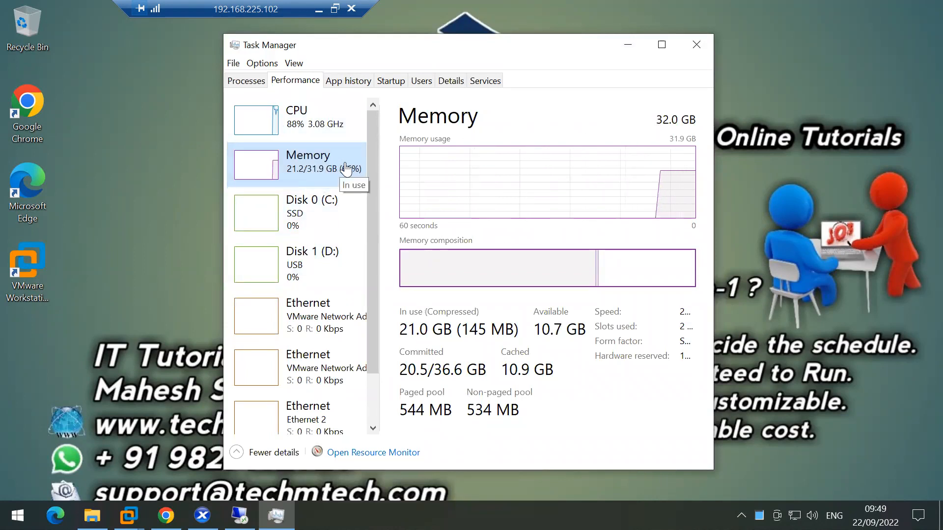
Step: View the host's Disk 0 (C:) performance details, minimize the 192.168.225.102 session, and close the local citrix pvs folder window
click(316, 223)
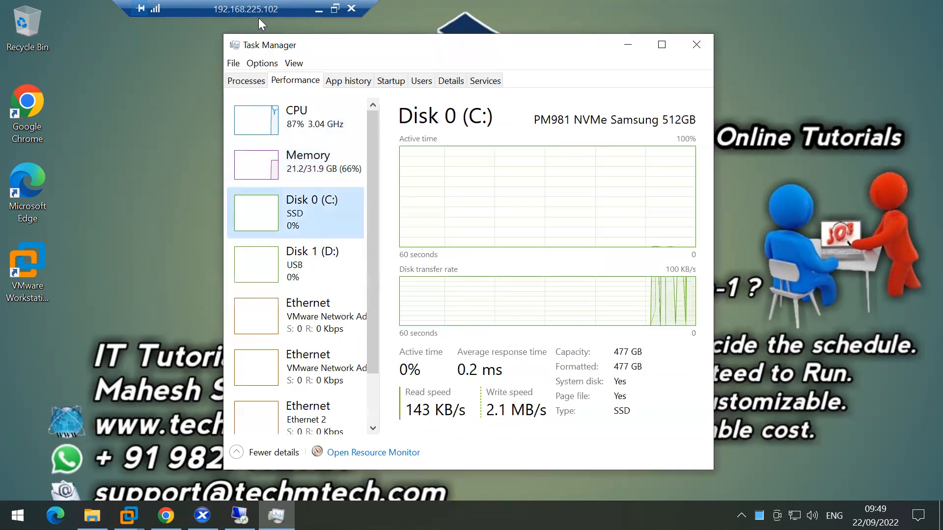
click(317, 9)
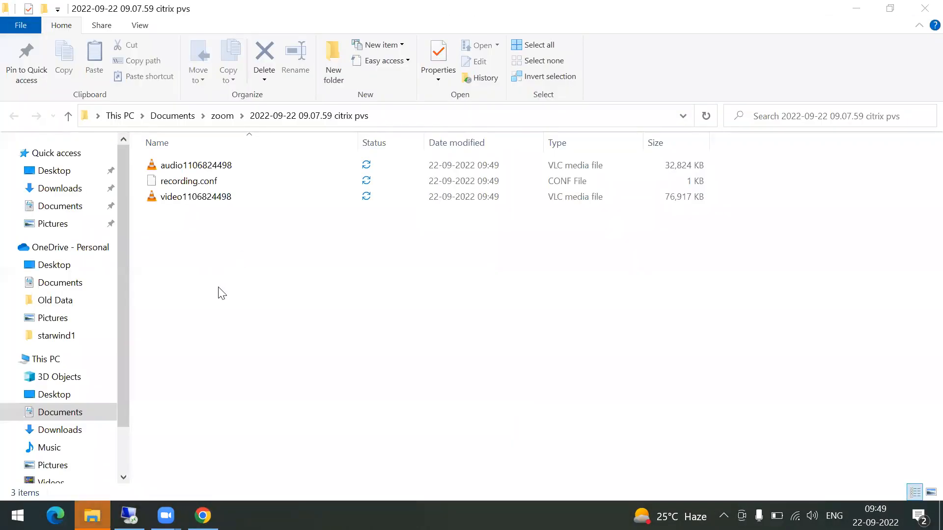
click(924, 8)
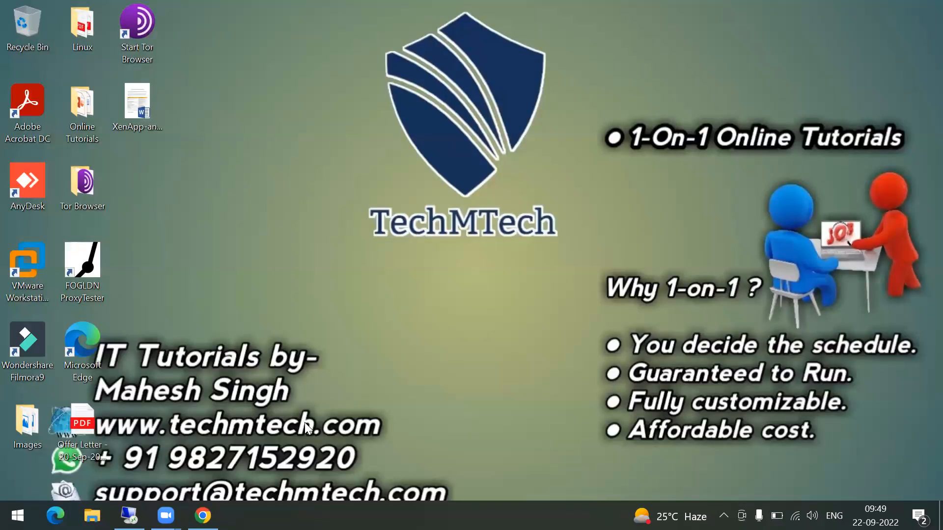
Step: Return to the Windows 10 remote session and close the Welcome to Chrome browser window
mouse_move(165, 516)
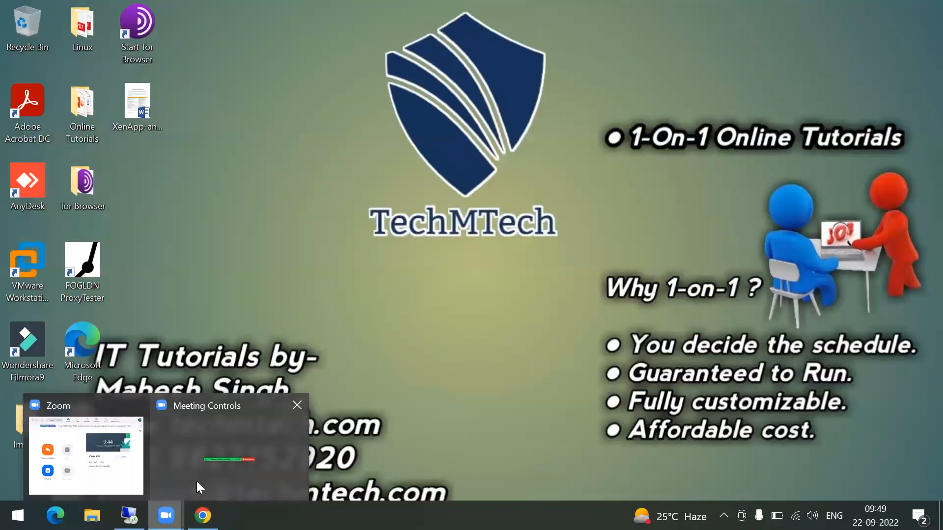
click(129, 516)
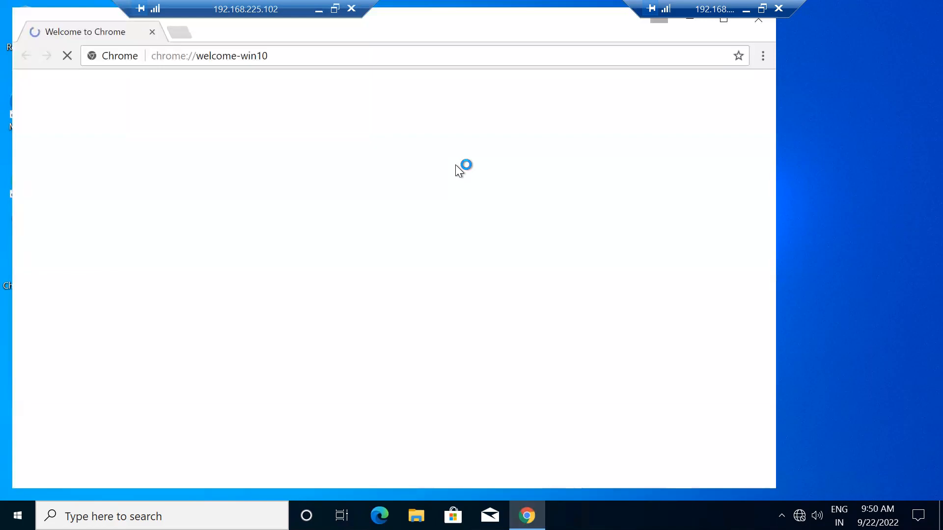
click(319, 10)
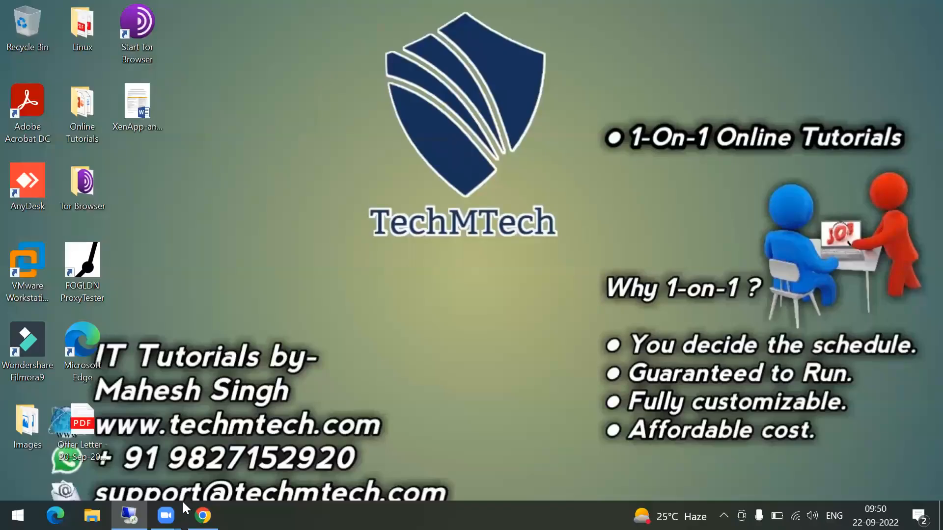
click(128, 515)
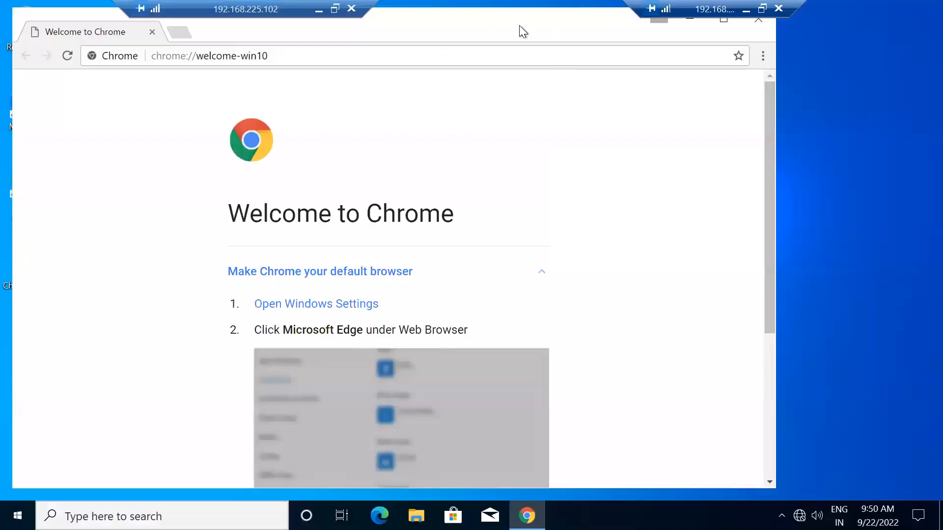
double_click(508, 16)
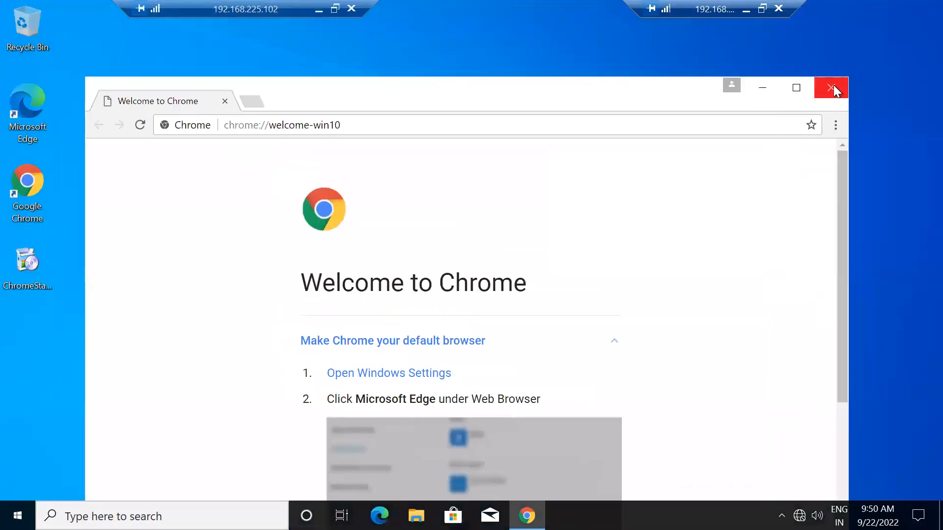
click(833, 86)
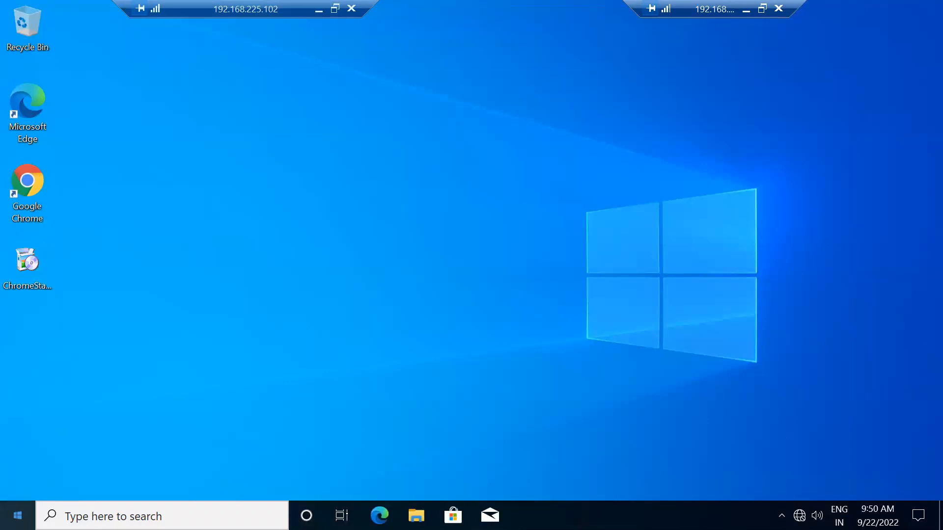
Step: Shut down the Windows 10 target device from within its remote session
click(18, 511)
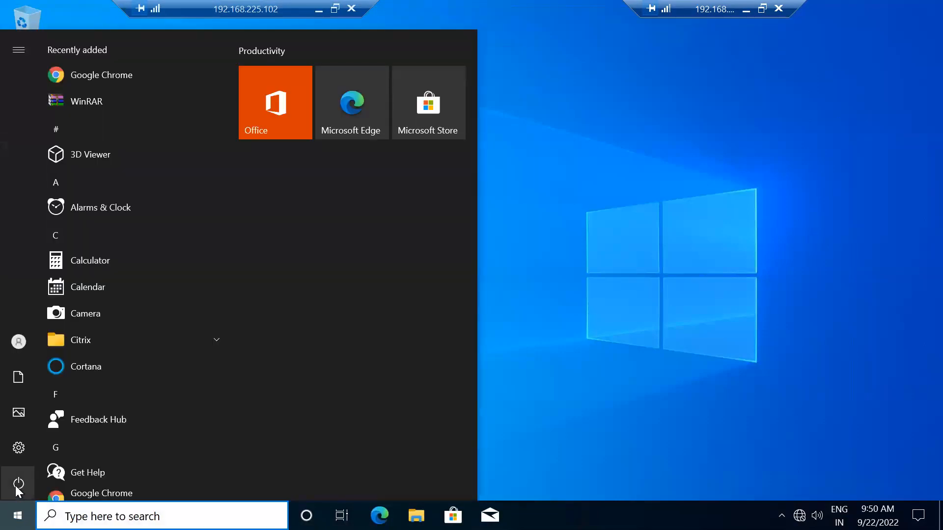
click(18, 485)
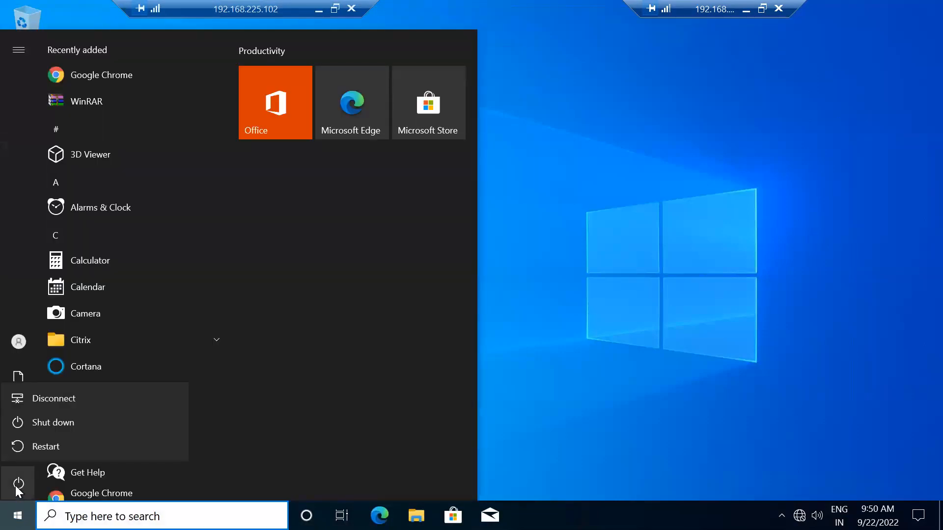
click(82, 423)
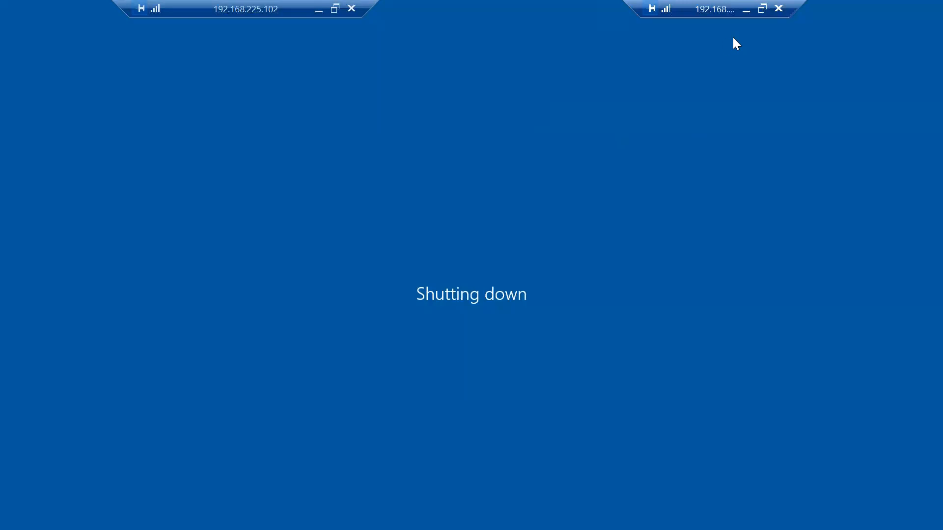
Step: Minimize the Windows 10 session, close Task Manager on the host, and bring up the DC virtual machine in VMware Workstation
click(746, 10)
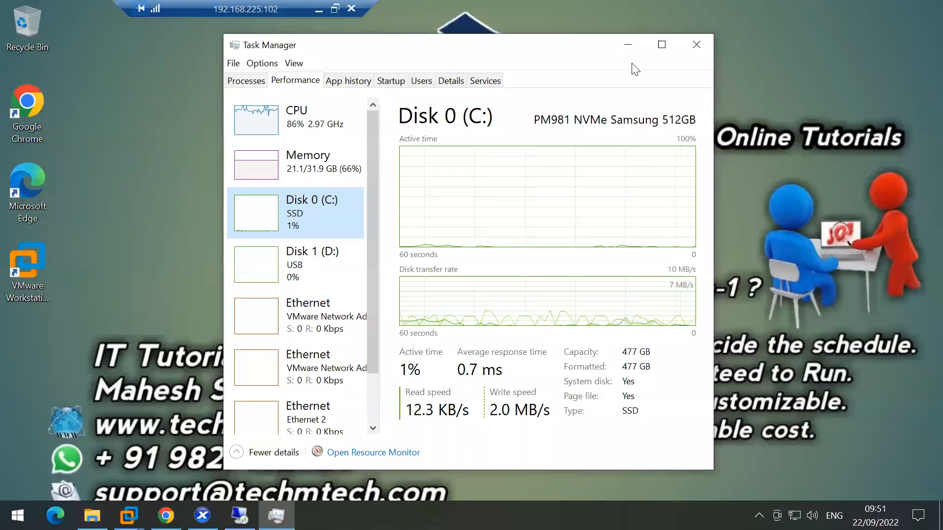
click(690, 53)
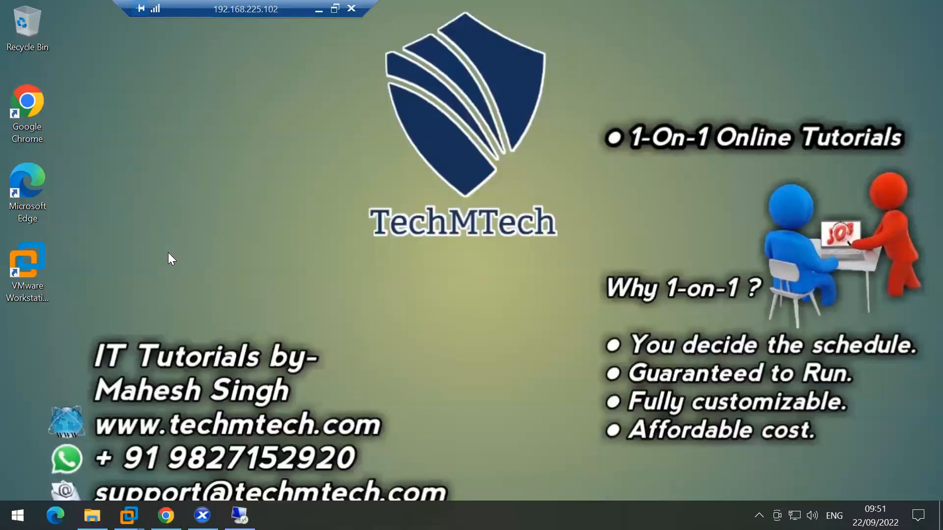
mouse_move(128, 515)
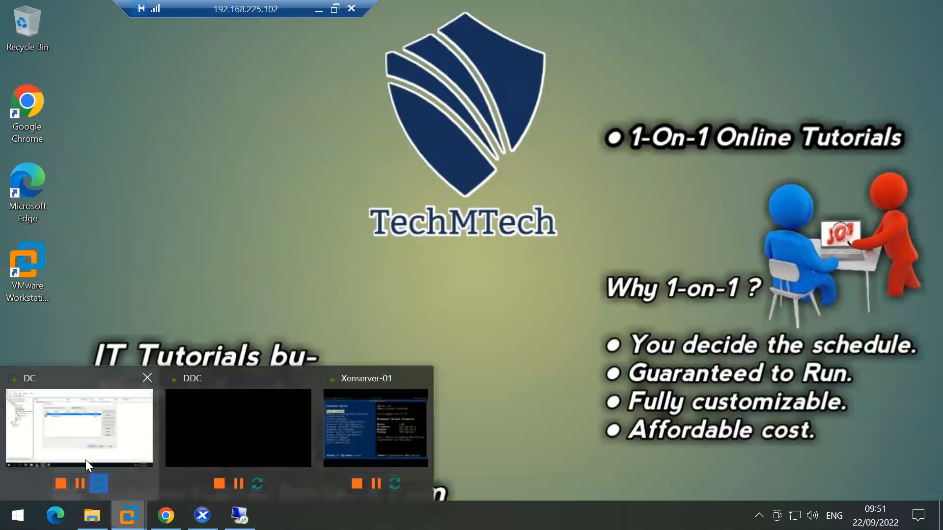
click(107, 408)
Step: Switch to XenCenter and monitor the shutdown of Win-10-TD on its console, scaling the console to fit
click(202, 515)
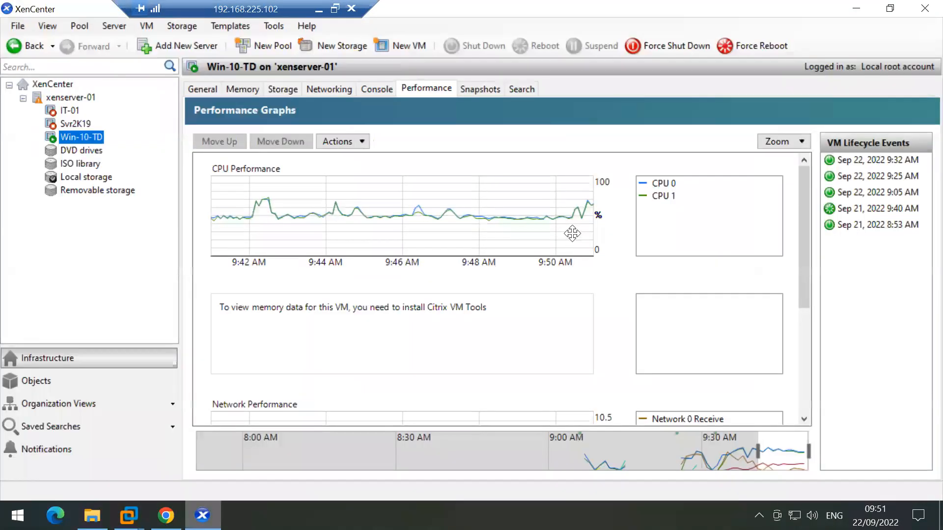
click(375, 91)
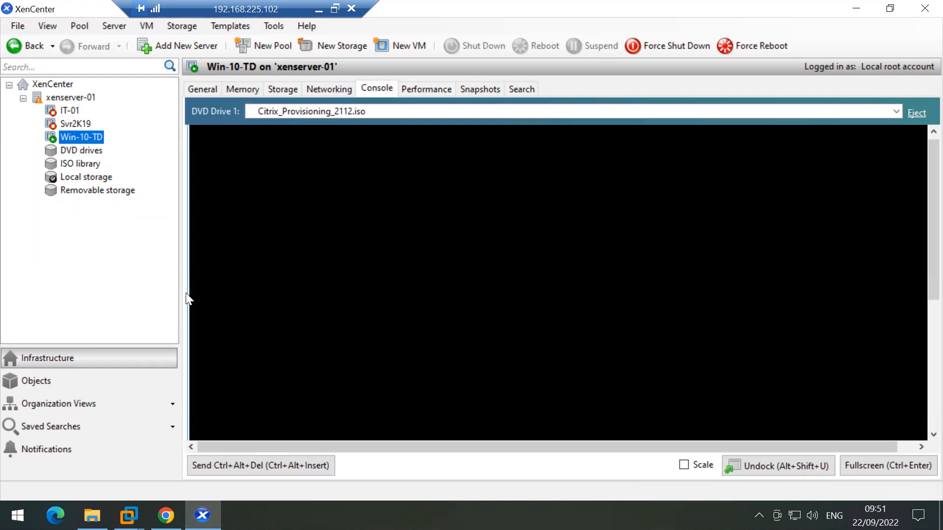
click(73, 147)
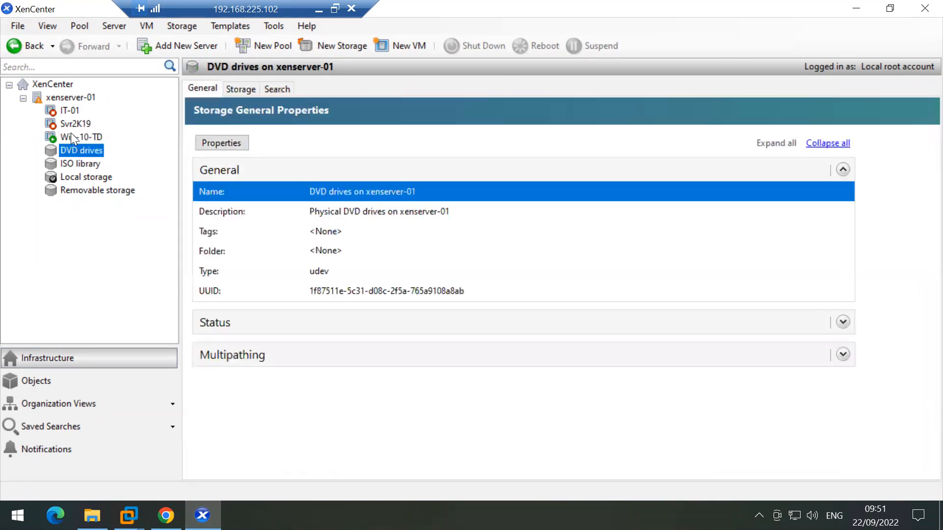
click(71, 133)
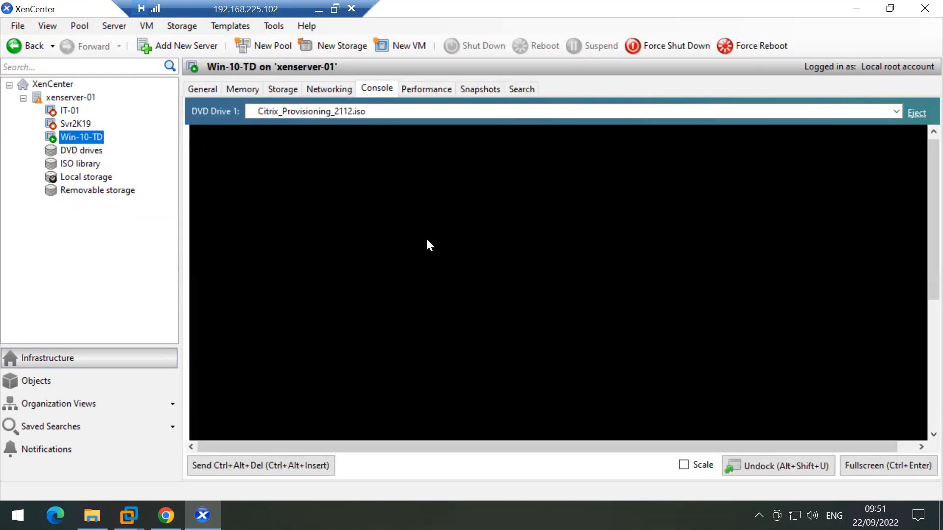
scroll(919, 214, down, 5)
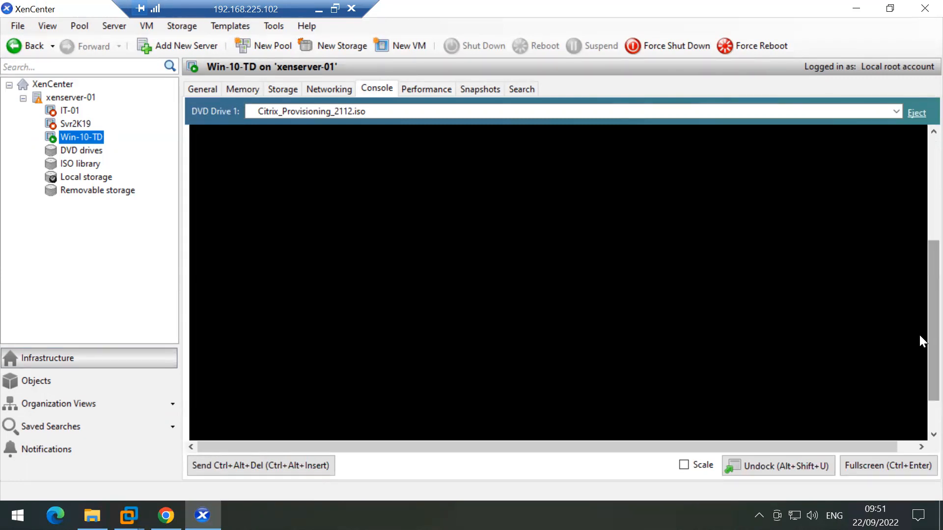
click(527, 313)
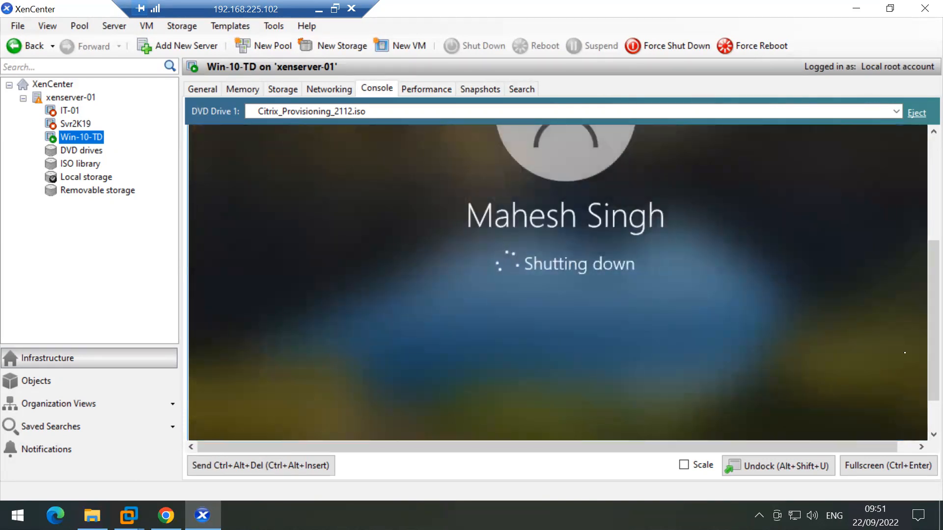
scroll(920, 323, up, 2)
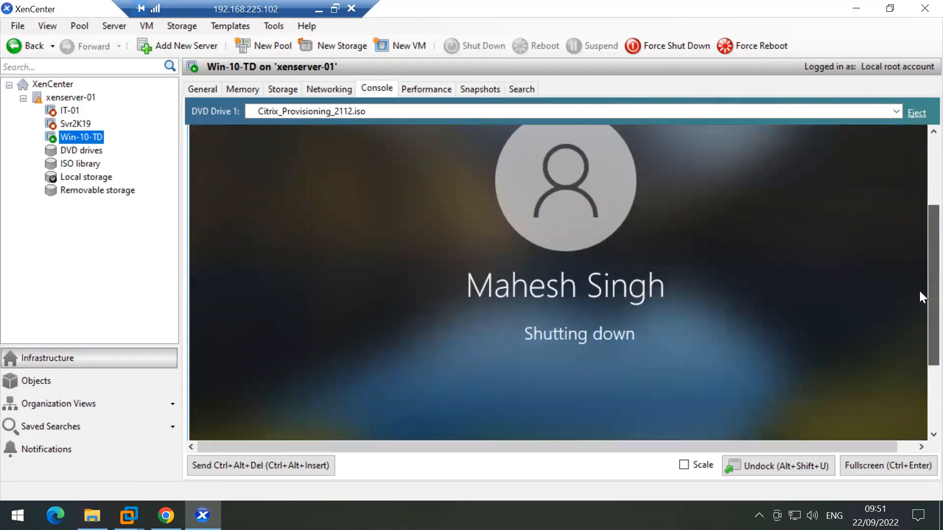
scroll(919, 291, down, 1)
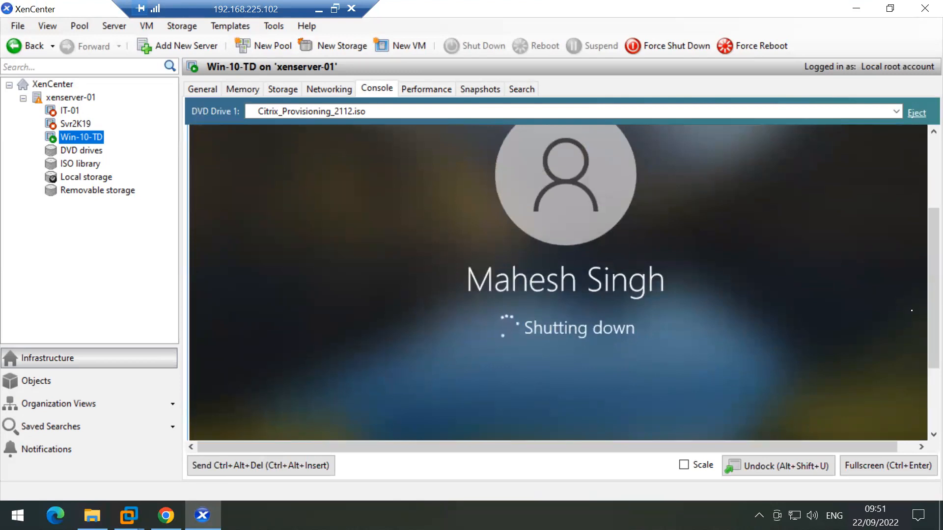
click(702, 466)
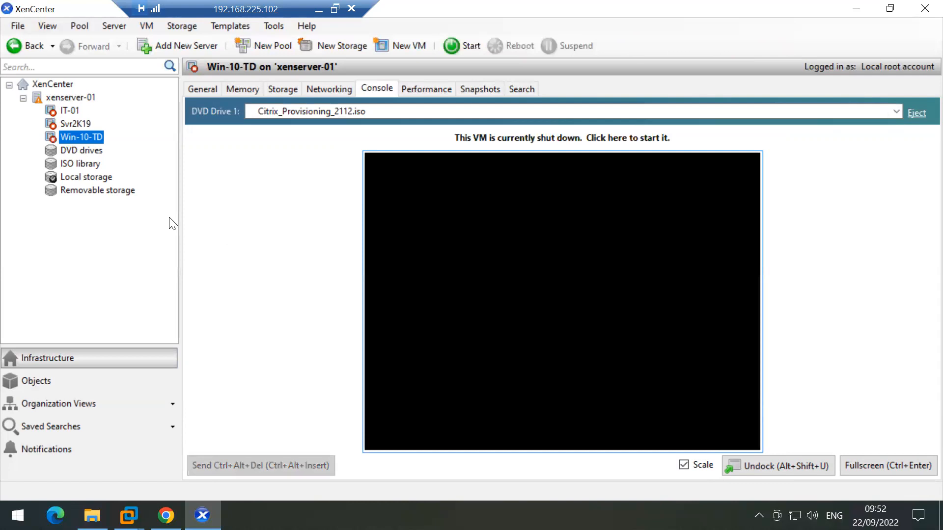
Step: Minimize XenCenter and promote version 1 of the vDisk on the DC machine to Production with Immediate availability
click(857, 8)
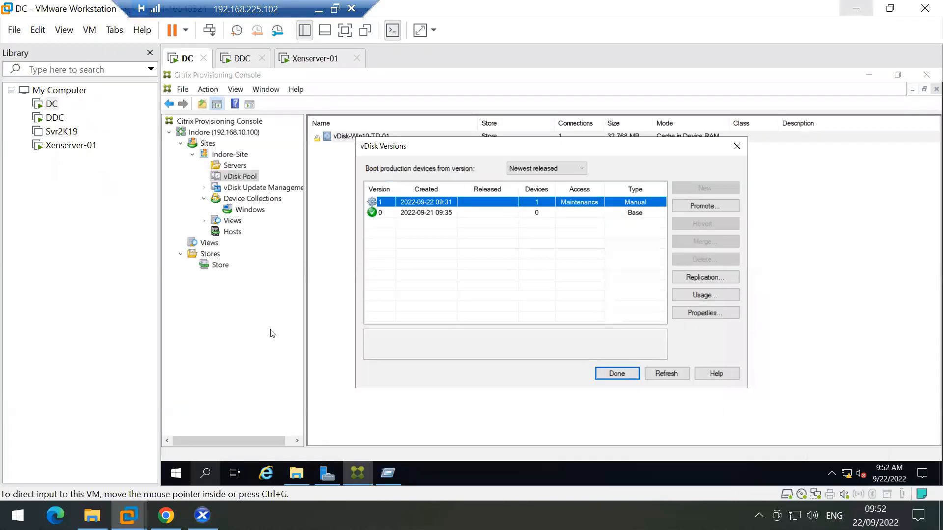
click(422, 212)
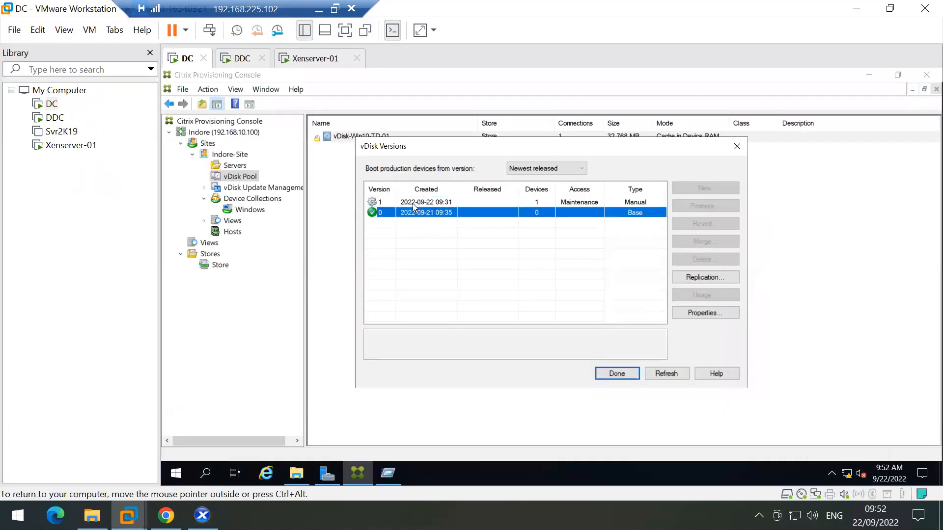
click(413, 203)
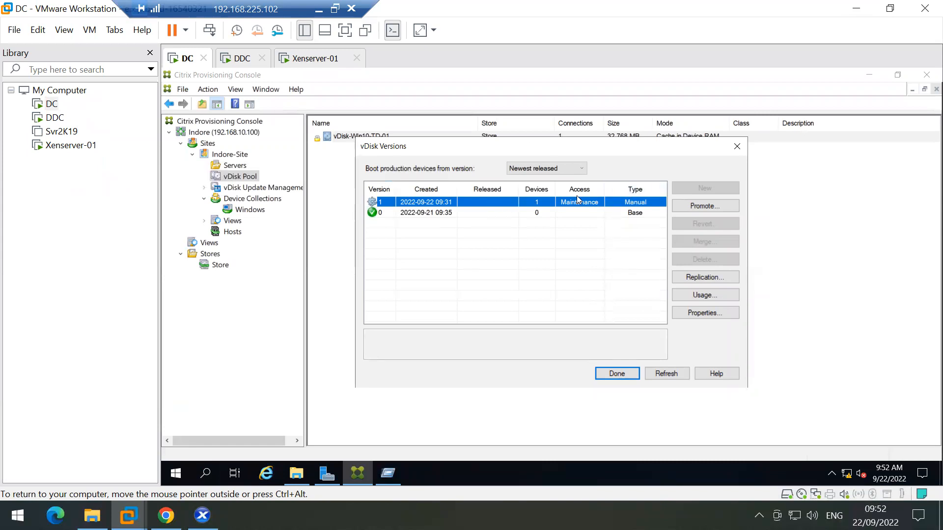
click(700, 208)
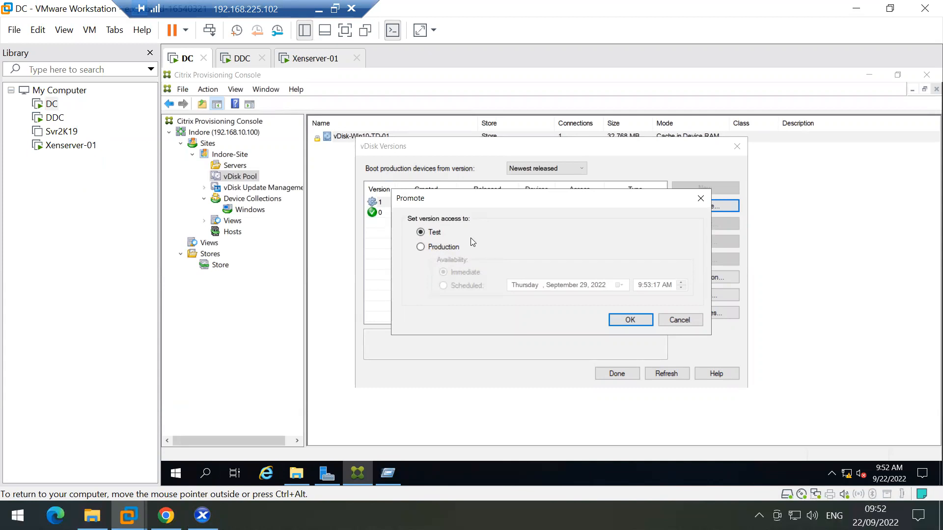
click(431, 250)
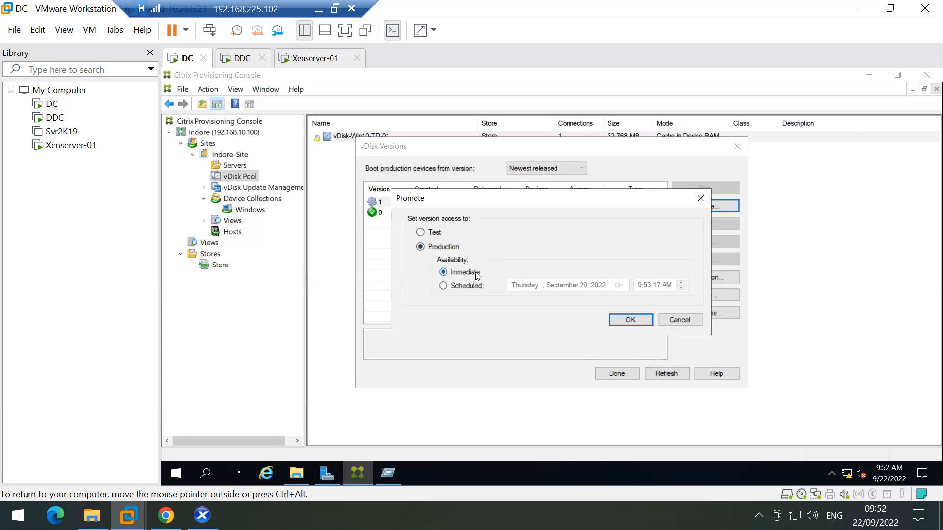
click(631, 319)
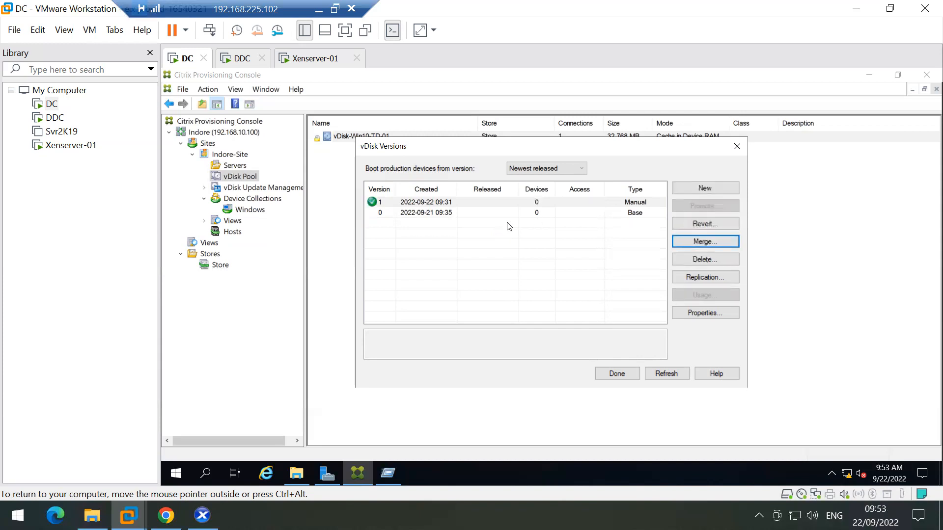
Step: Compare the promoted version 1 with base version 0 in the vDisk versions list, ending with version 1 selected
click(420, 204)
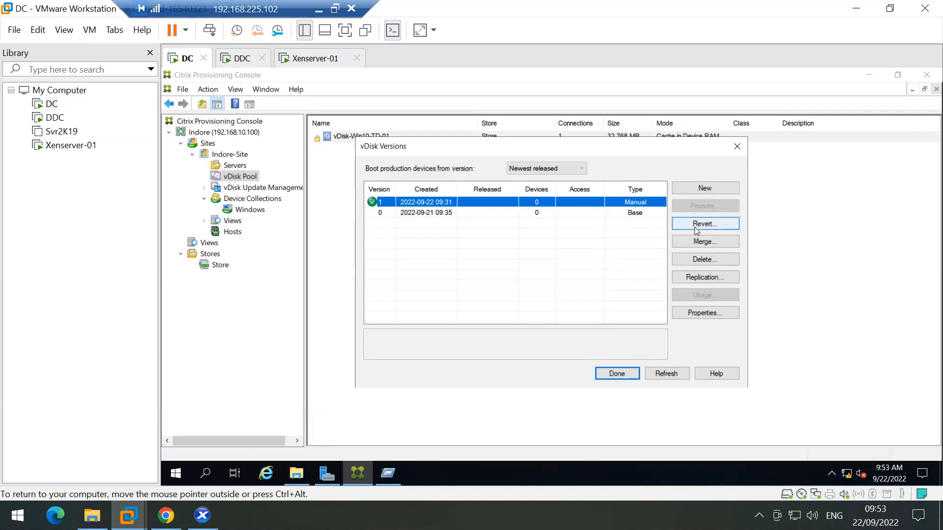
click(439, 213)
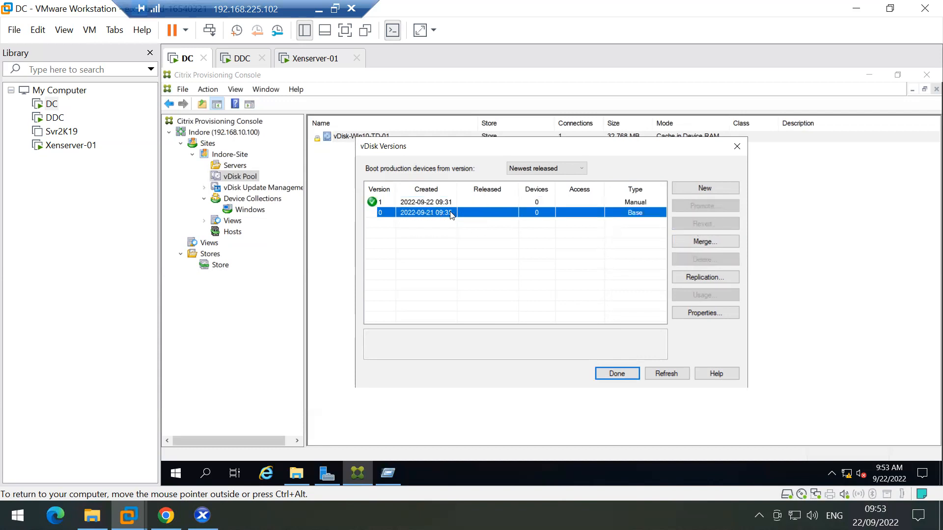
click(418, 204)
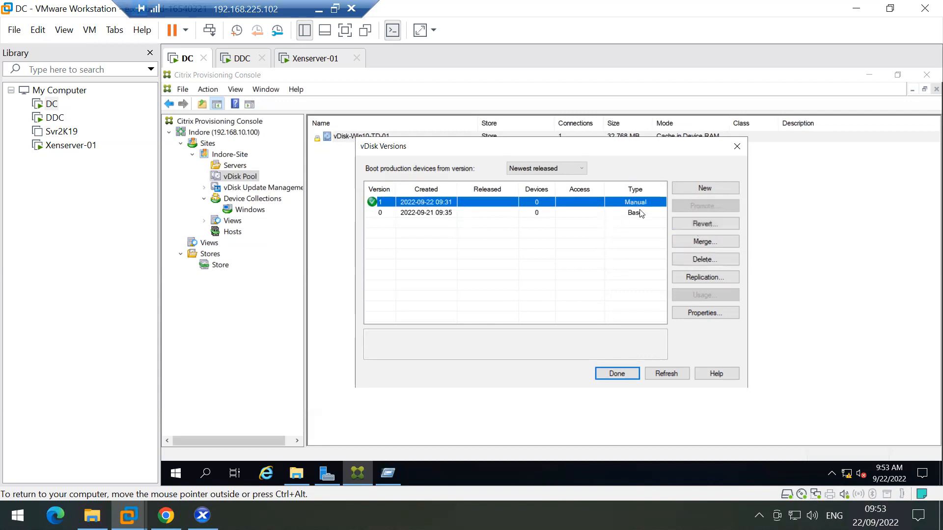
click(441, 214)
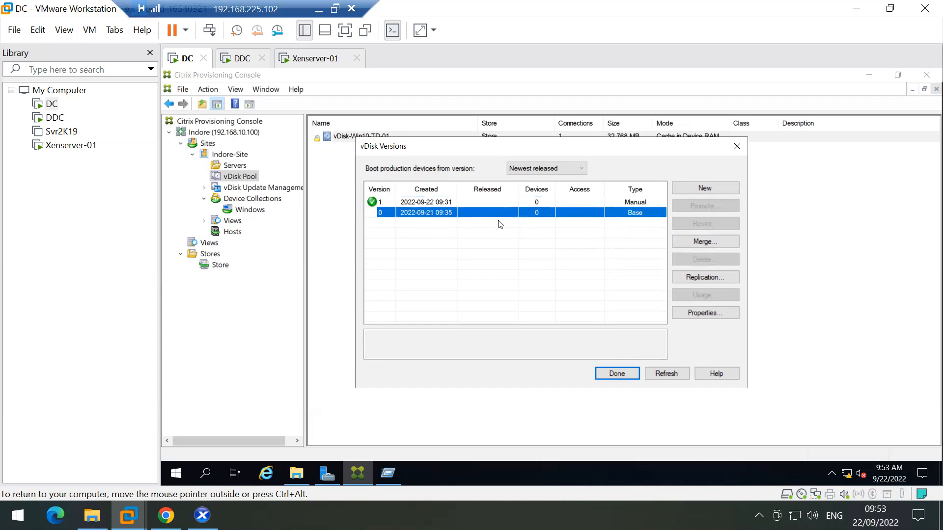
click(441, 201)
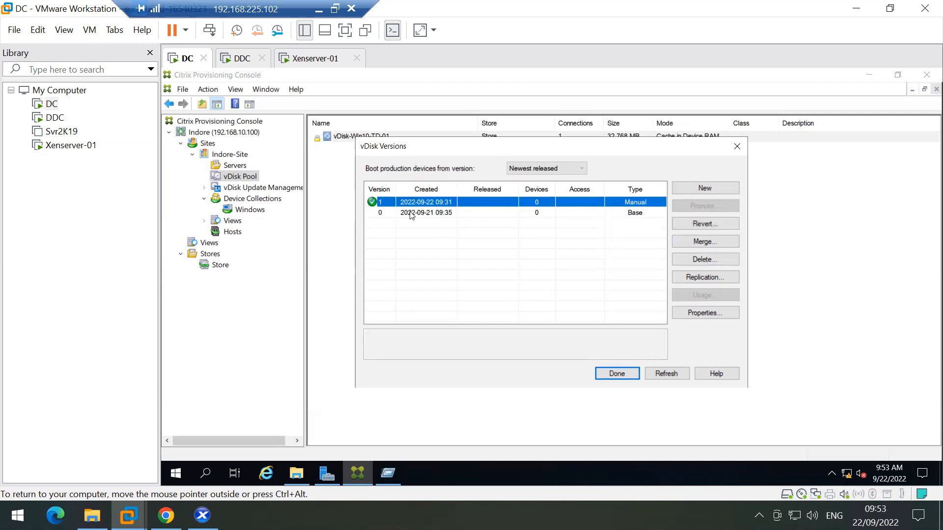
Step: Close the vDisk versions list and set the Win10-TD-01 target device's type to Production in the Windows device collection
click(429, 214)
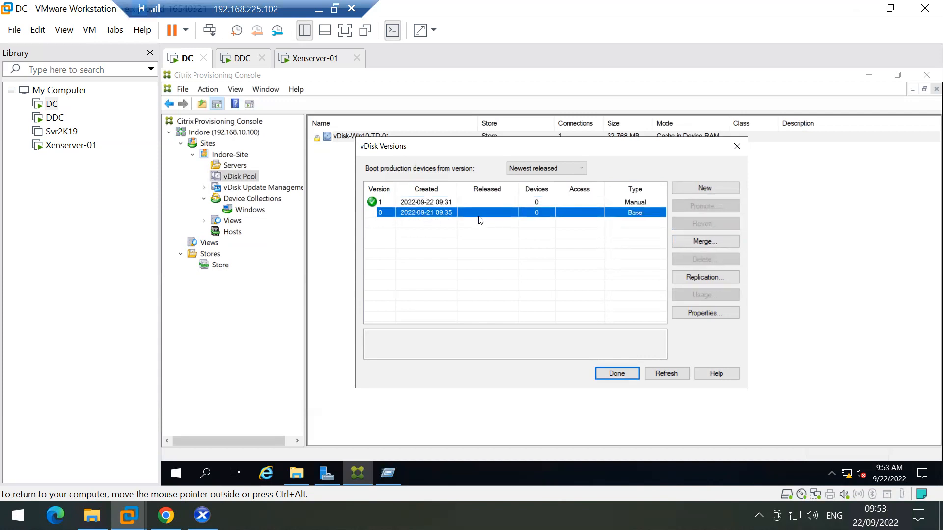
click(622, 374)
click(242, 210)
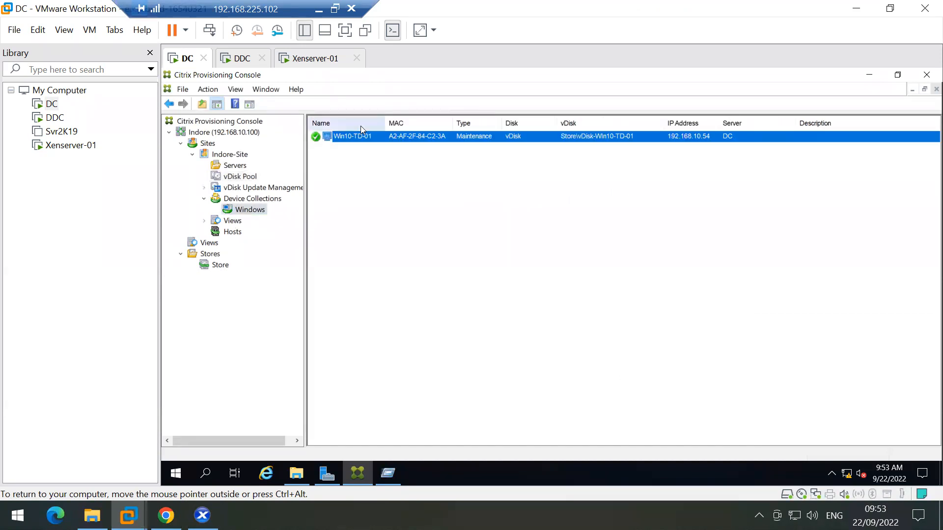
right_click(363, 134)
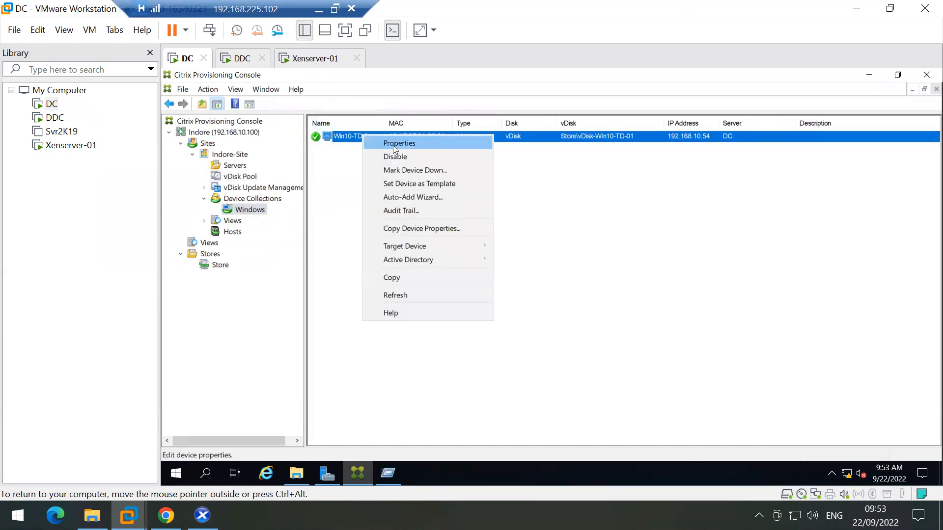
click(393, 143)
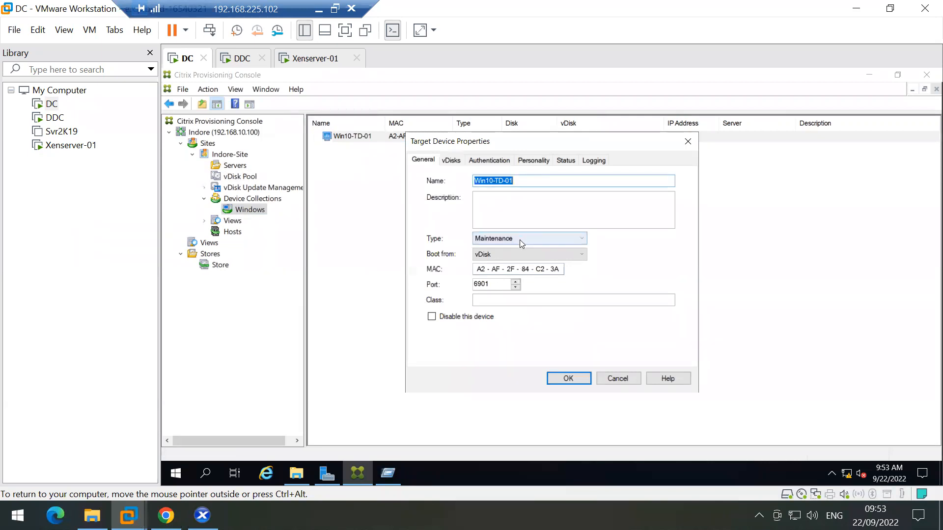
click(520, 239)
click(485, 265)
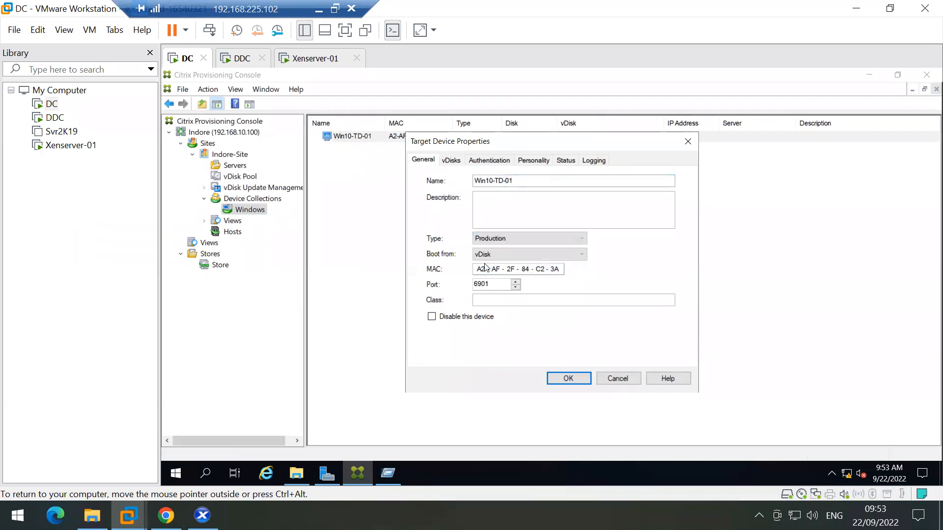
Step: Keep vDisk as the boot source for Win10-TD-01 and save the target device properties
click(500, 255)
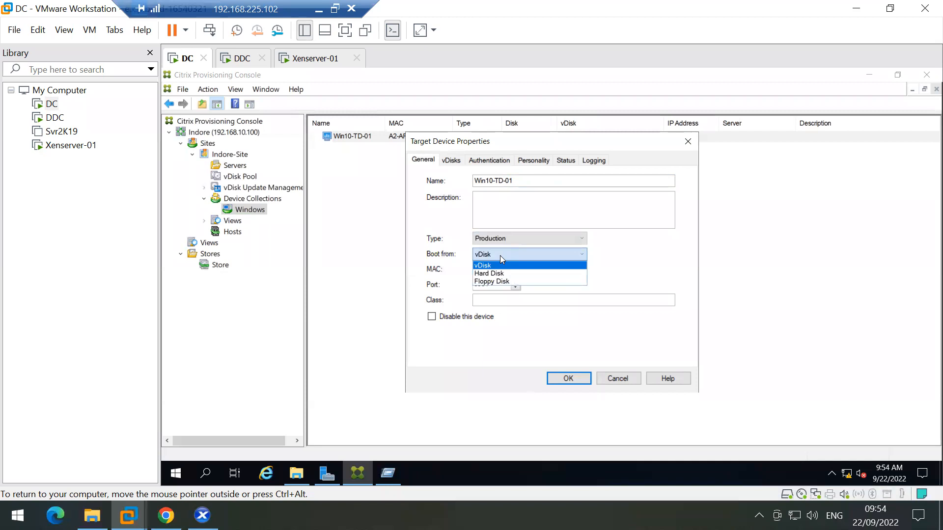
click(486, 266)
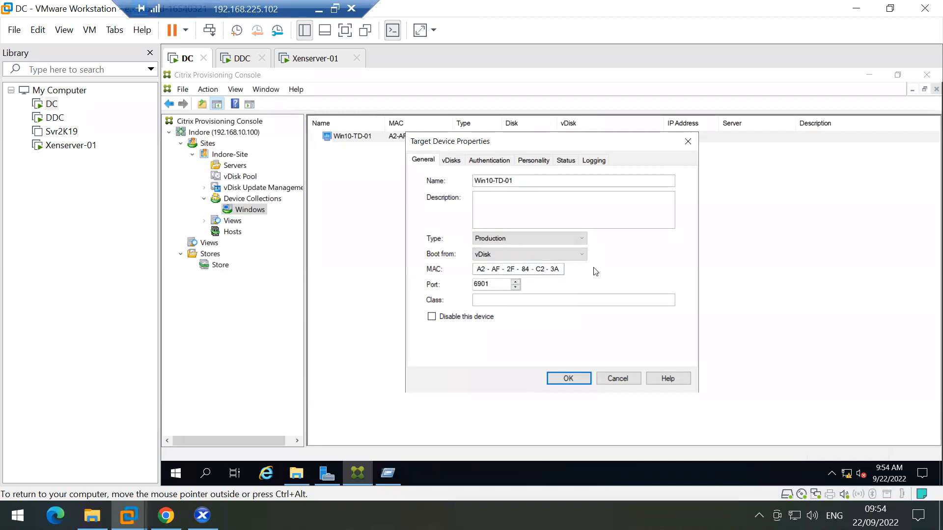
click(508, 254)
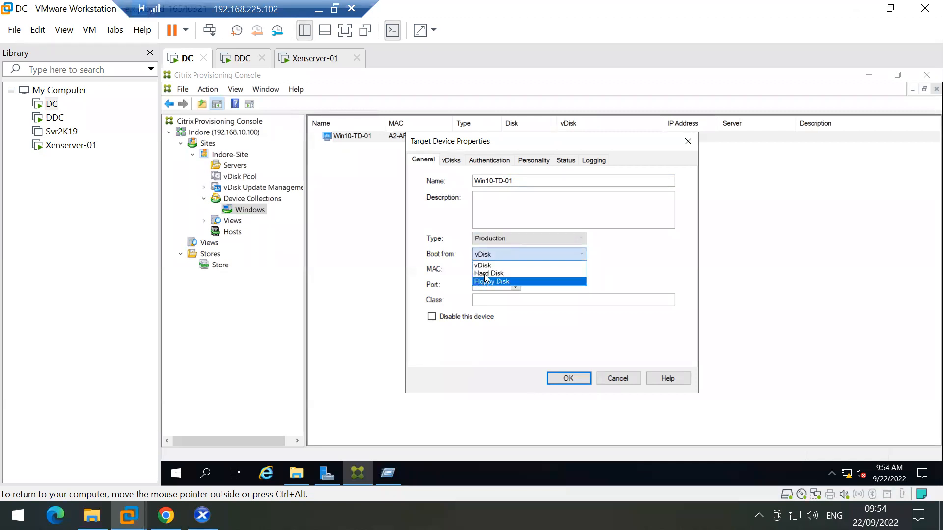
click(493, 266)
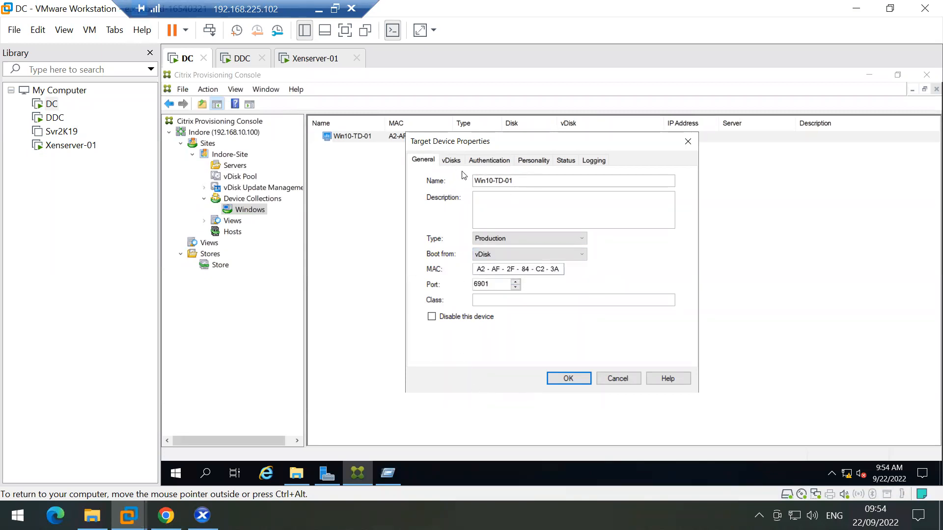
click(570, 380)
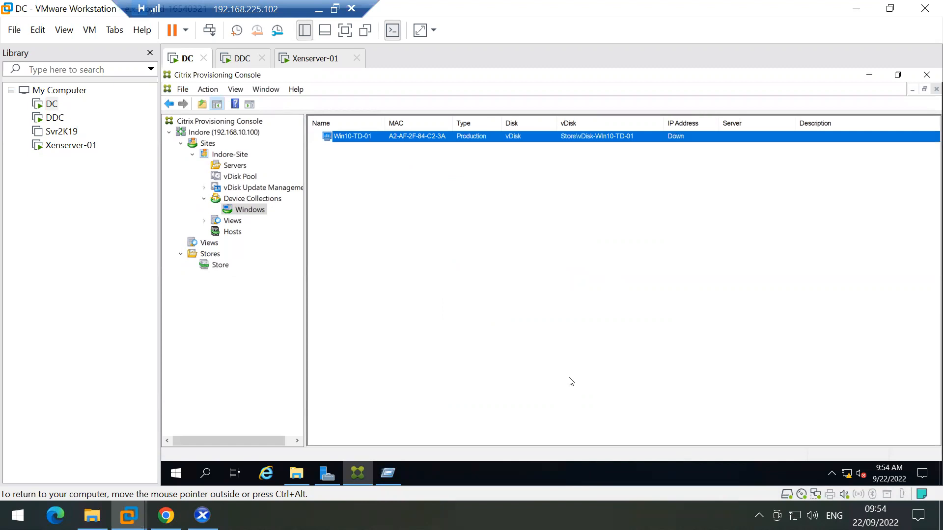
Step: Switch to XenCenter, start the Win-10-TD virtual machine, and follow its boot in full screen before restoring the window
click(217, 268)
click(249, 210)
click(202, 515)
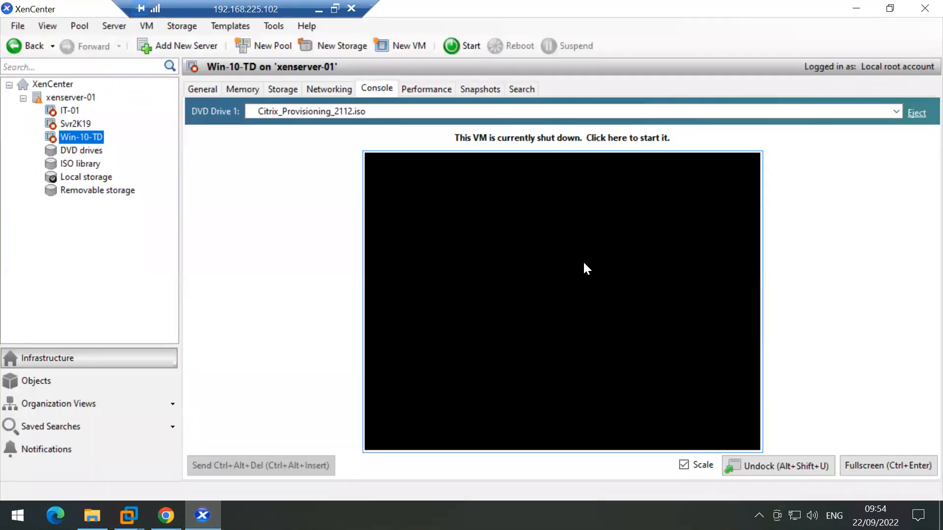
click(468, 47)
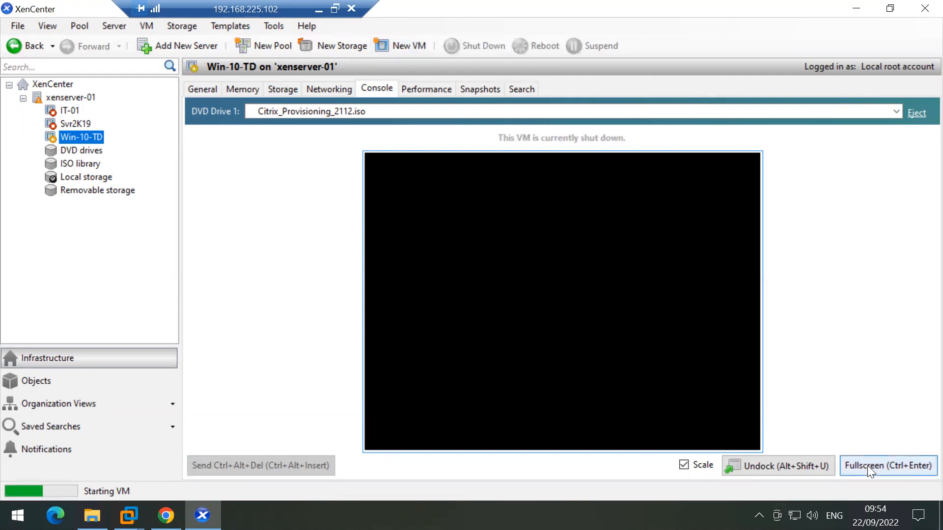
click(867, 467)
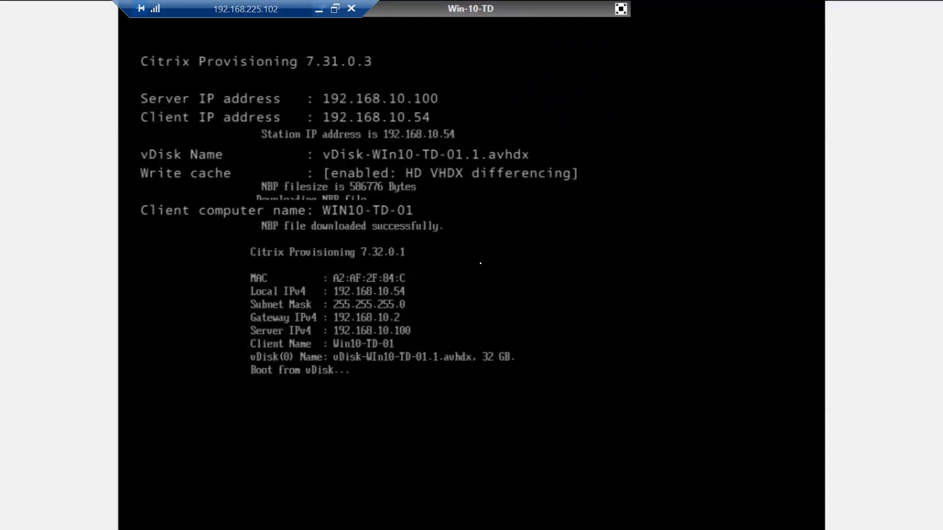
click(622, 9)
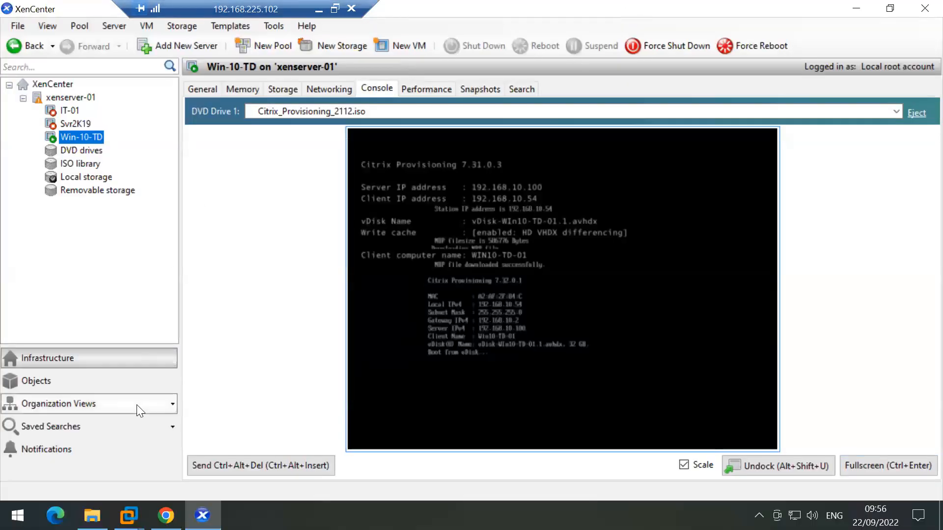
Step: Switch to the DC machine in VMware Workstation and search the Store on server DC for existing vDisks to import into the vDisk Pool
mouse_move(129, 516)
click(64, 395)
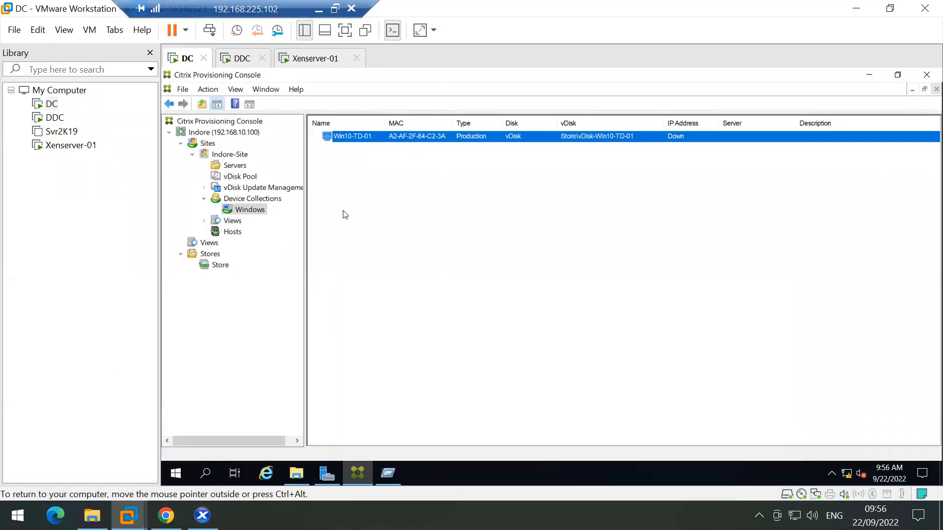
click(363, 139)
click(244, 179)
right_click(243, 178)
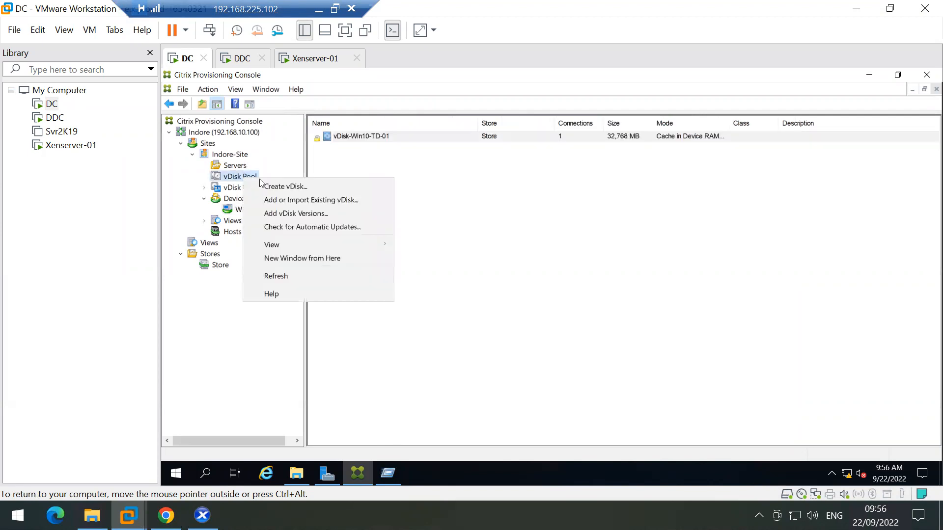
click(329, 201)
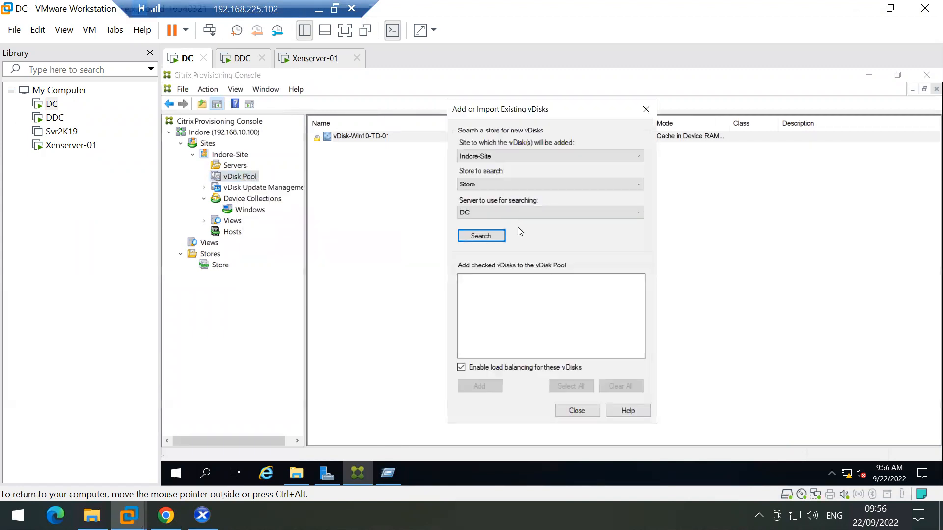
click(482, 236)
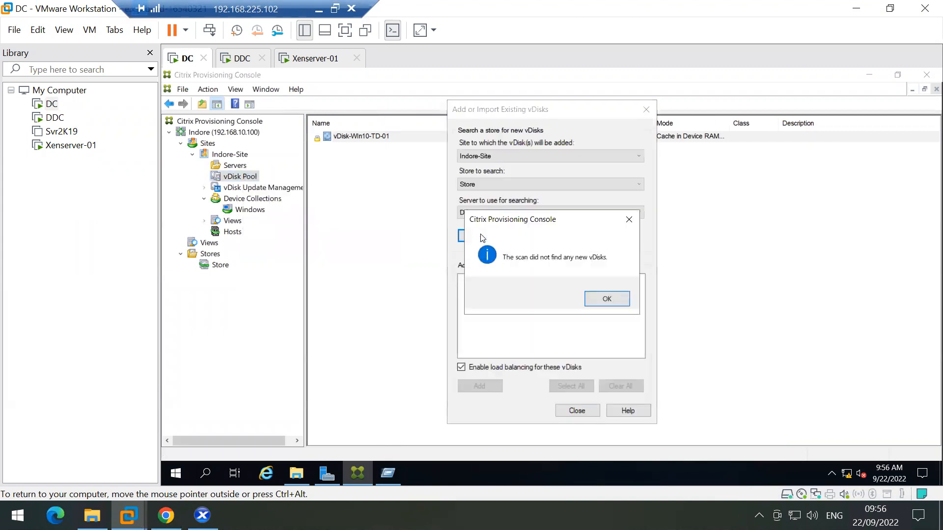
click(607, 299)
Step: Review the store and server choices for the vDisk import, leaving them as they are, and close the dialog
click(508, 181)
click(508, 181)
click(494, 213)
click(494, 212)
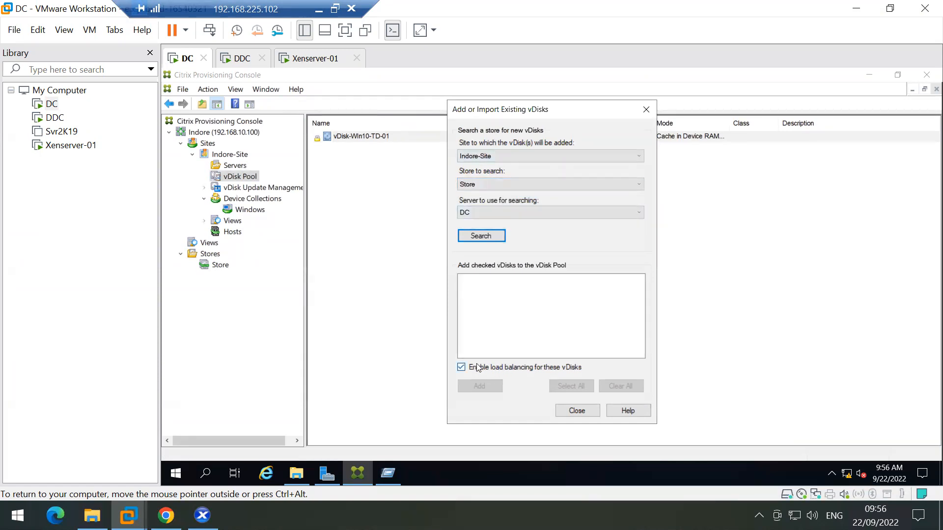
click(579, 408)
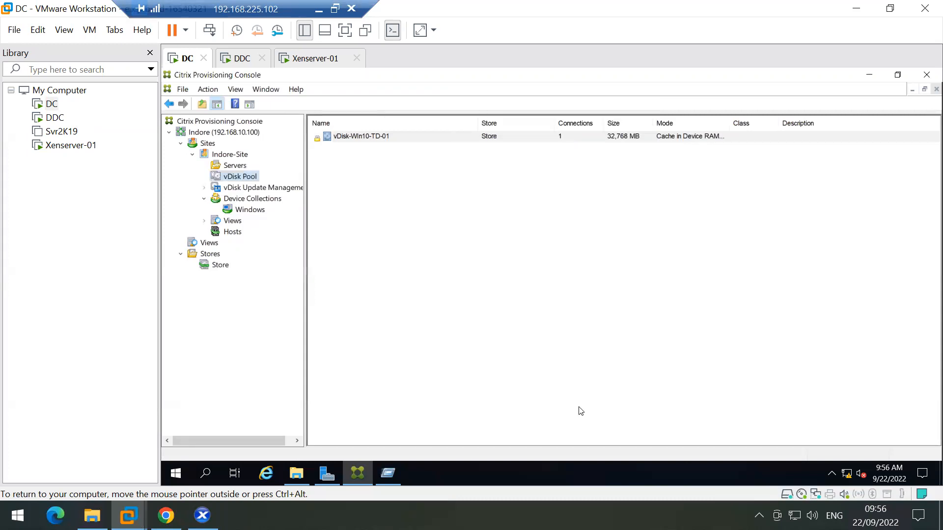
Step: Check Win10-TD-01 in the Windows device collection, then switch to XenCenter to check its startup on the console
click(246, 210)
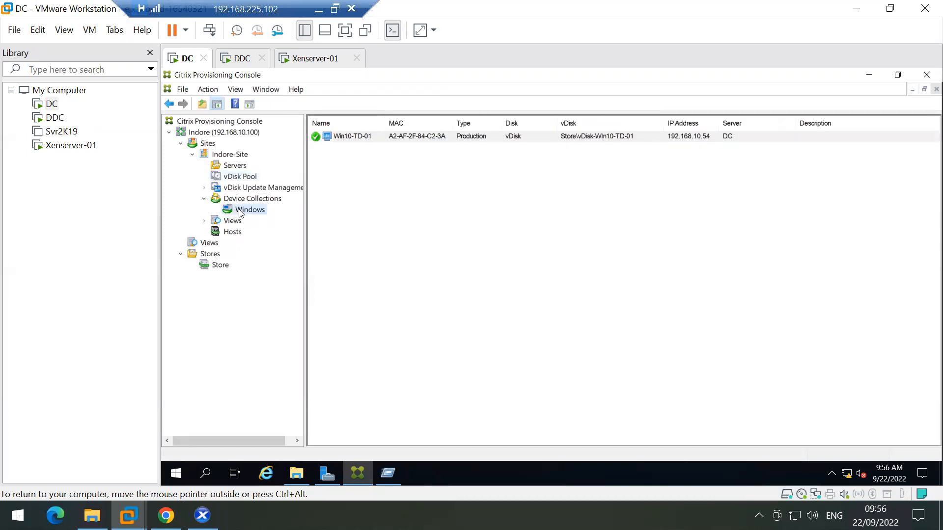
click(360, 138)
right_click(360, 138)
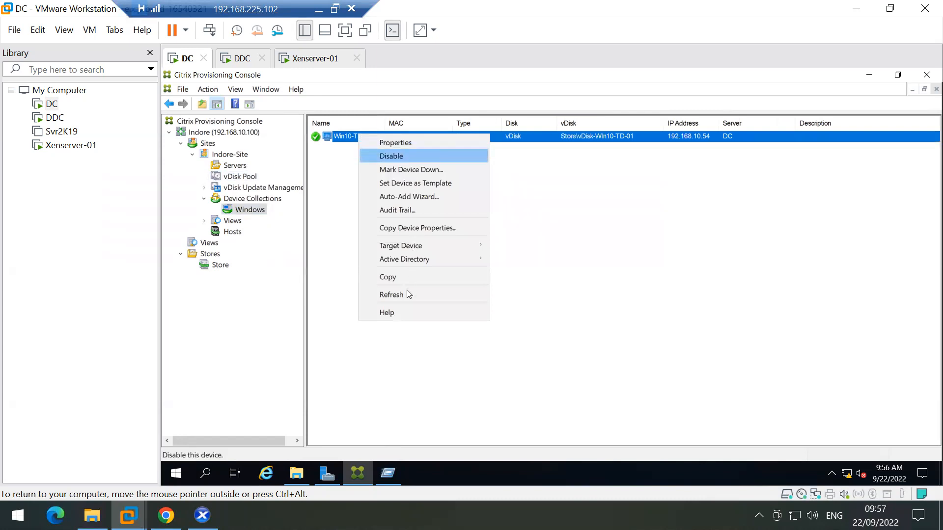
click(394, 334)
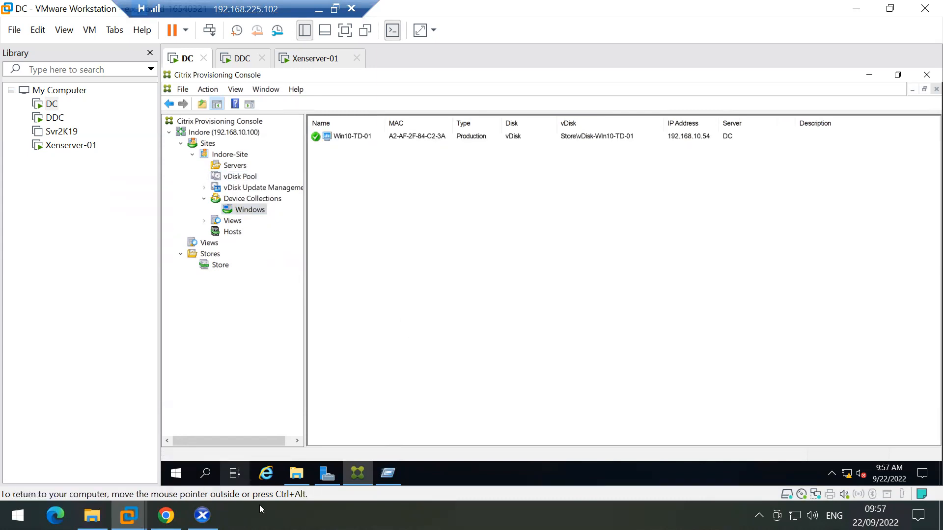
click(203, 515)
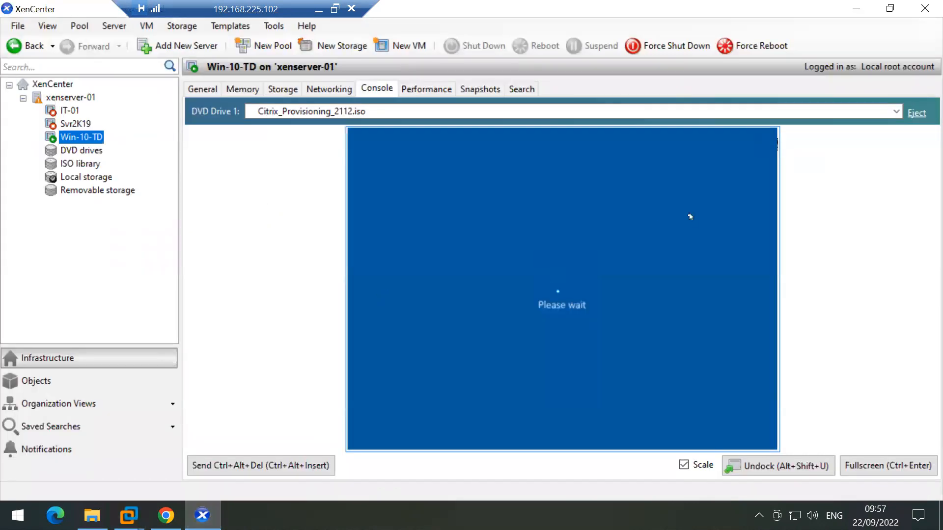
Step: Switch back to the DC machine in VMware Workstation and refresh the Win10-TD-01 entry in the Windows device collection
key(alt+Tab)
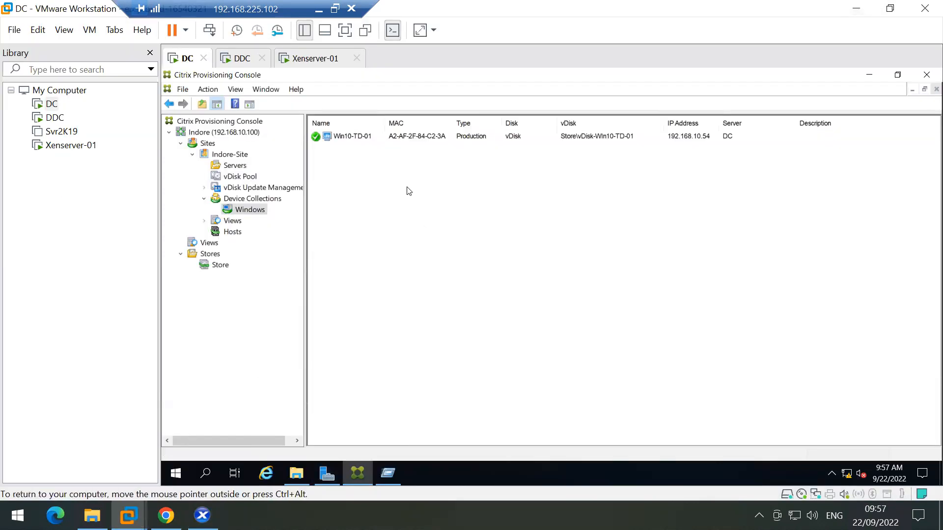
click(343, 138)
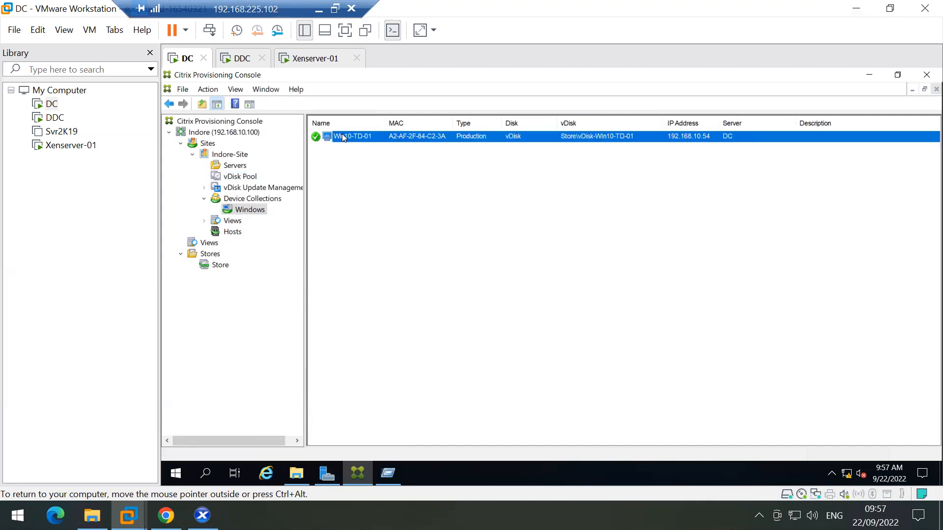
right_click(343, 138)
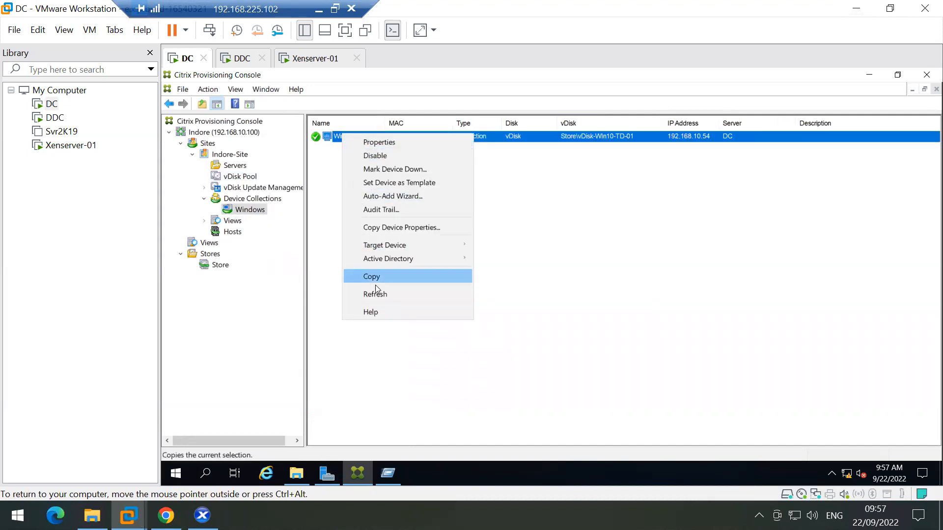
click(378, 291)
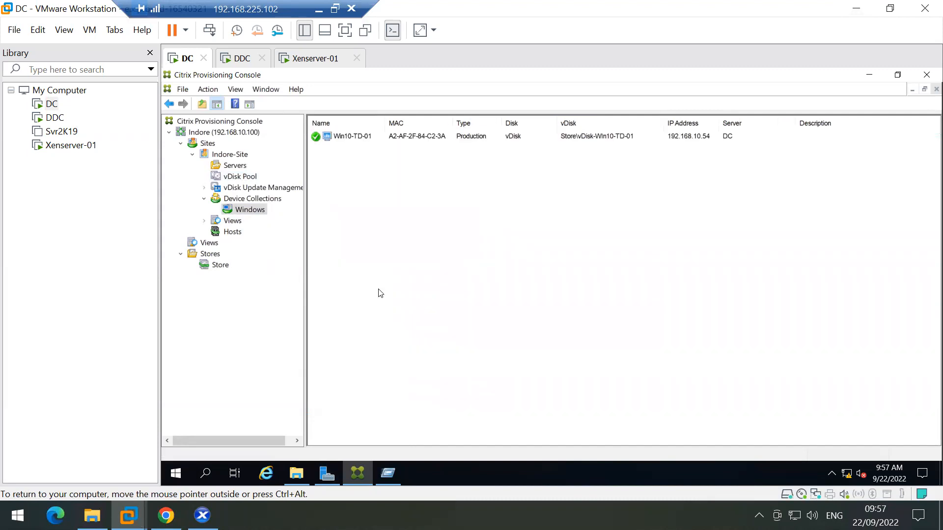
click(343, 138)
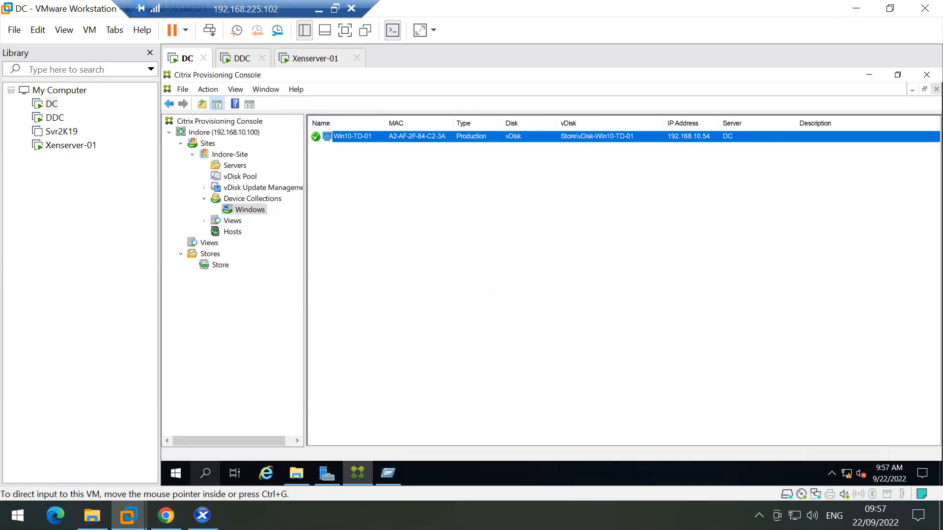
Step: Switch to XenCenter, unlock the Win-10-TD sign-in screen, and sign in with the account password
click(202, 515)
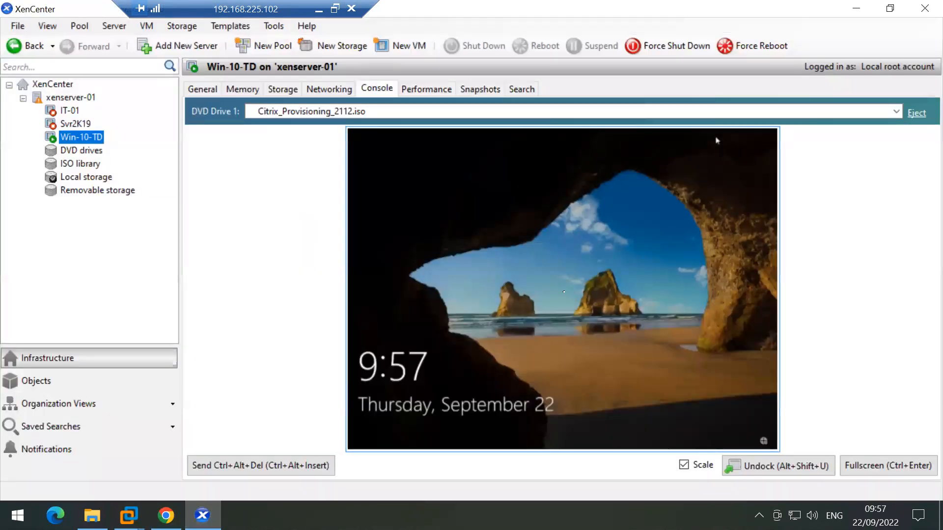
click(261, 464)
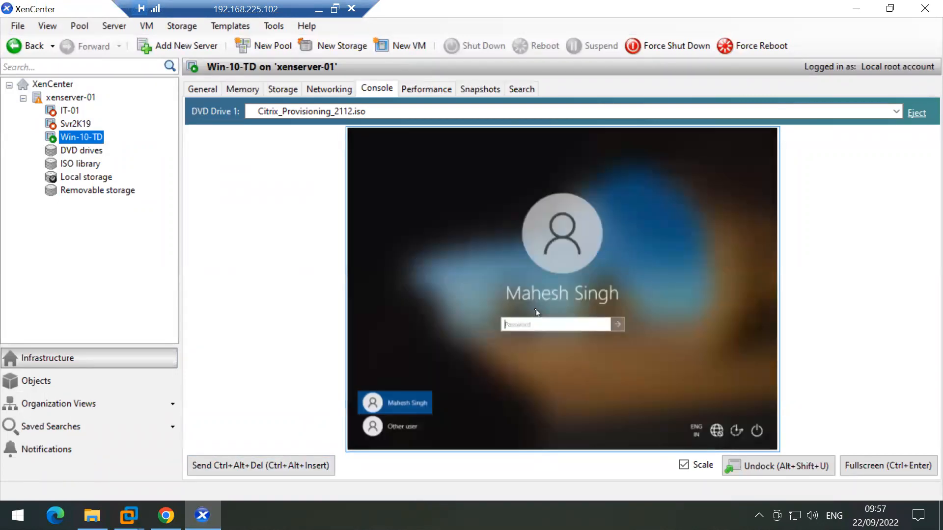
text(***)
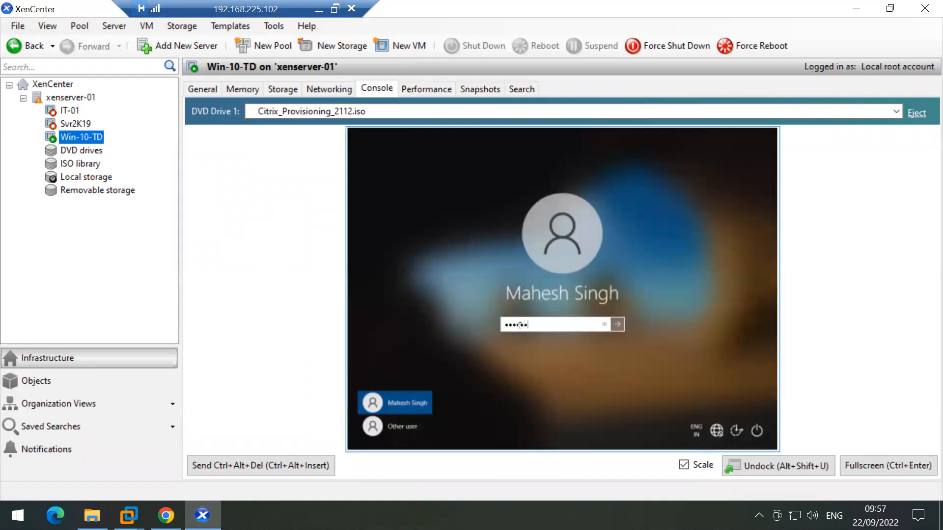
key(Return)
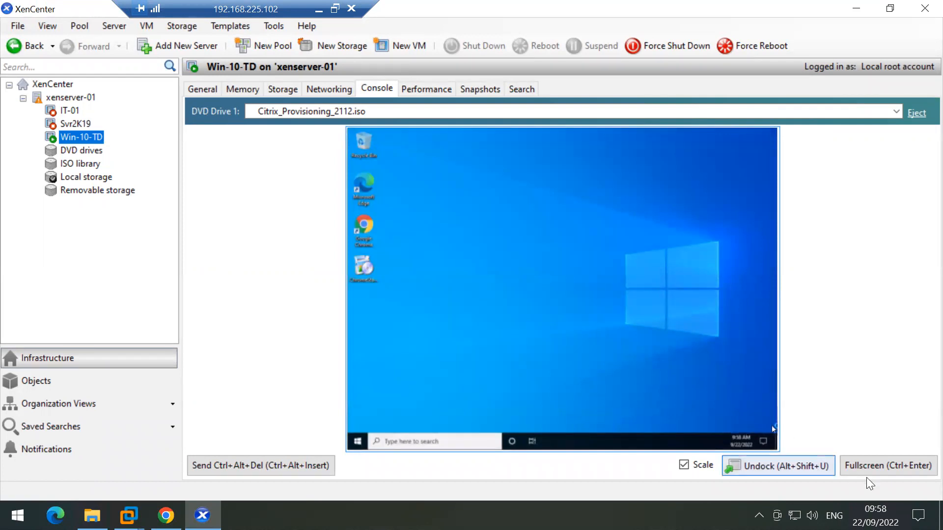
Step: Show the Win-10-TD console in full screen and select the Chrome standalone installer on its desktop
click(877, 465)
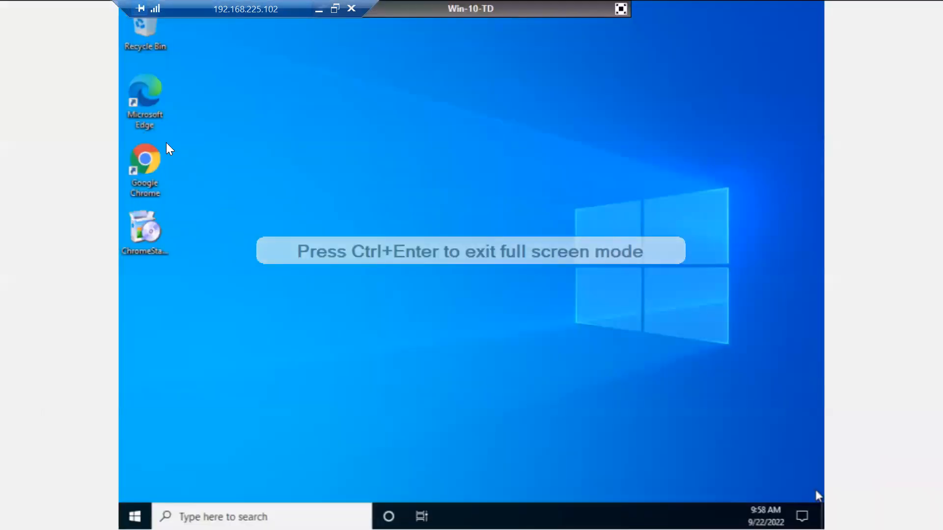
click(146, 250)
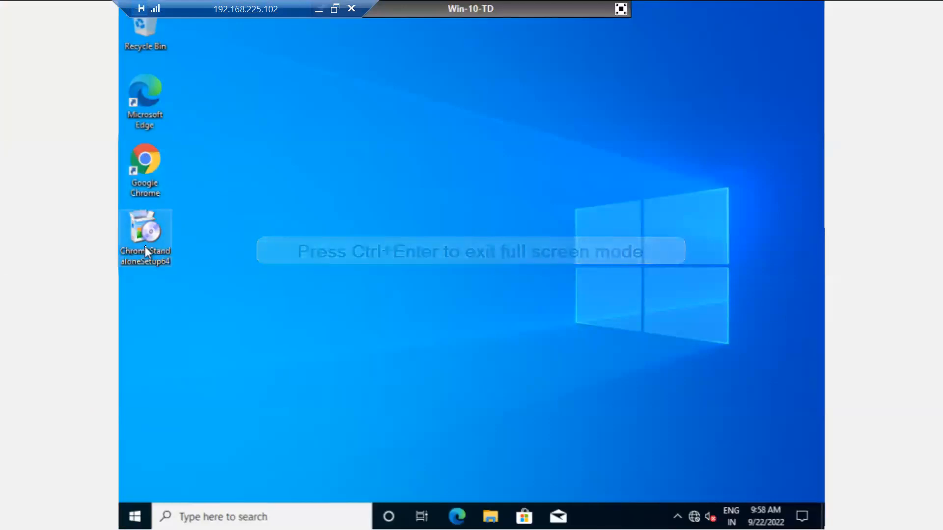
Step: Check for Google Chrome on the Win-10-TD desktop and among its recently added apps, and leave the full-screen console
click(145, 191)
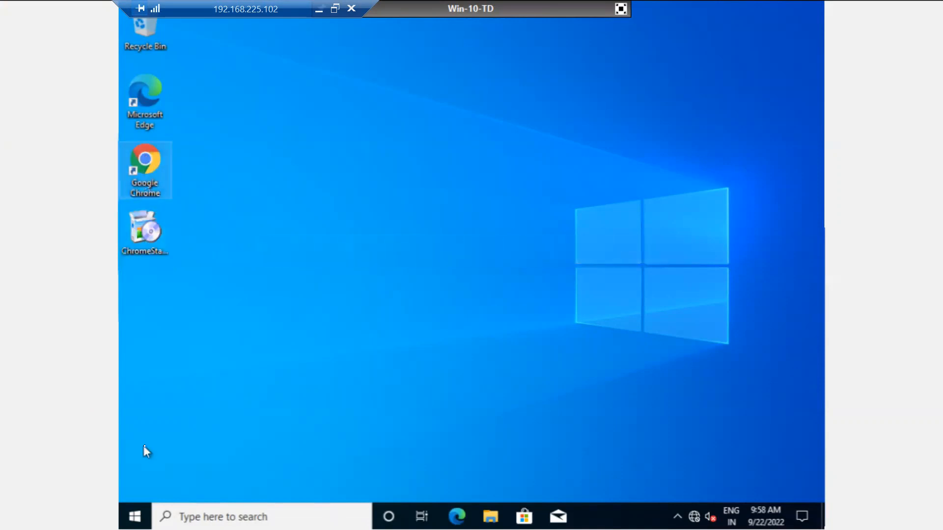
click(136, 516)
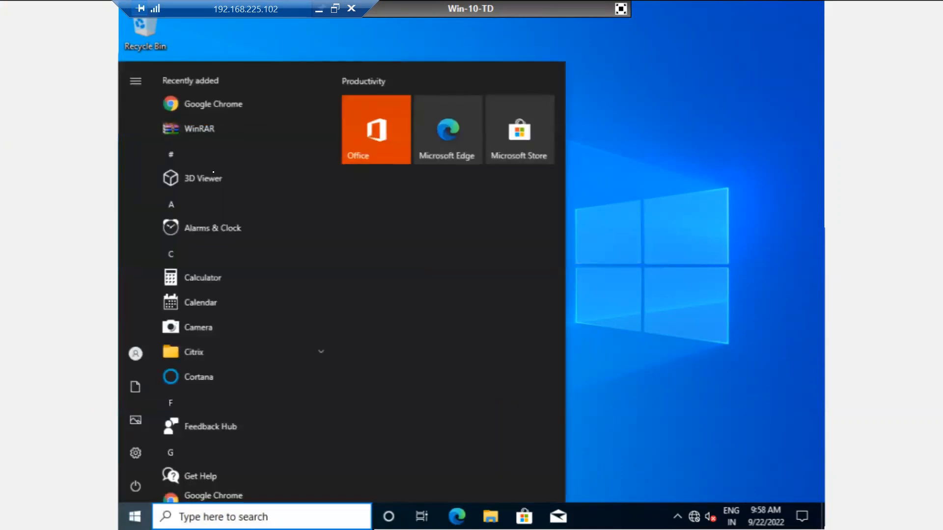
click(213, 133)
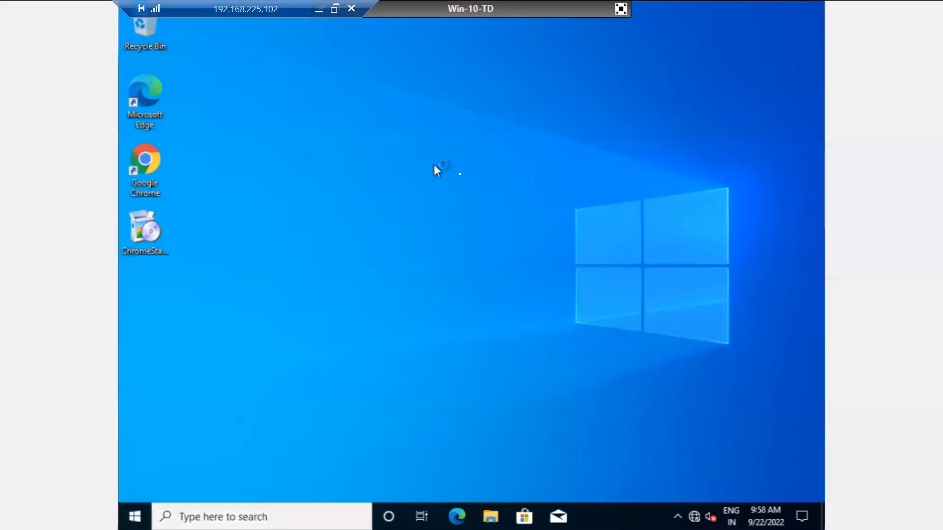
click(621, 9)
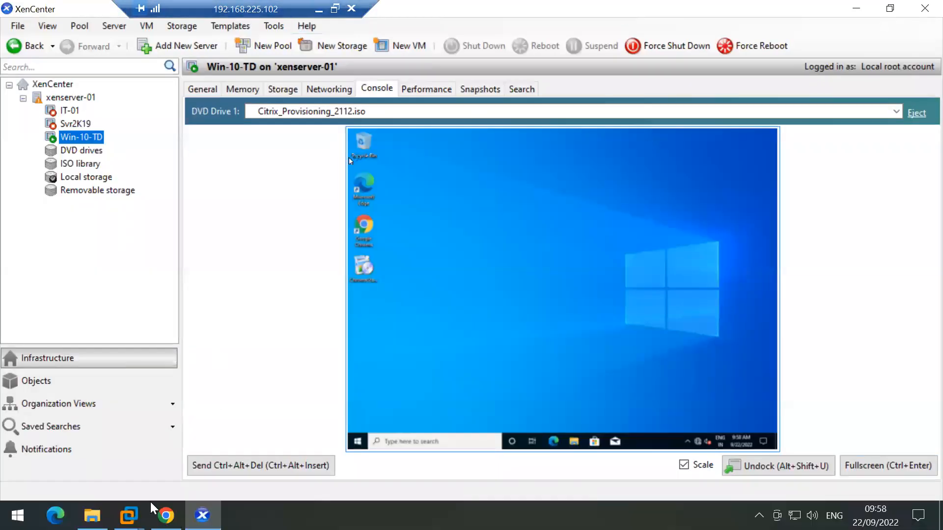
Step: Switch to the DC machine in VMware Workstation and view the server choices in the load balancing settings of vDisk-Win10-TD-01
mouse_move(129, 515)
click(81, 410)
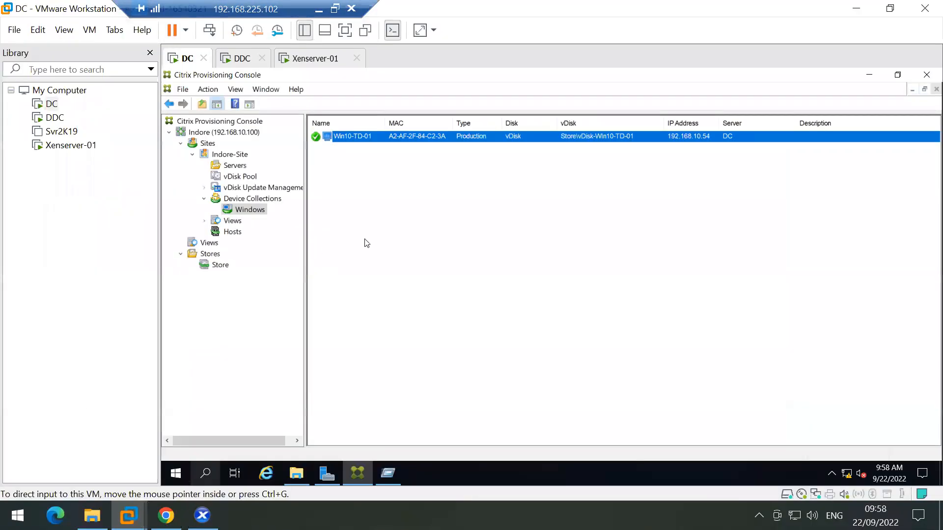
click(239, 177)
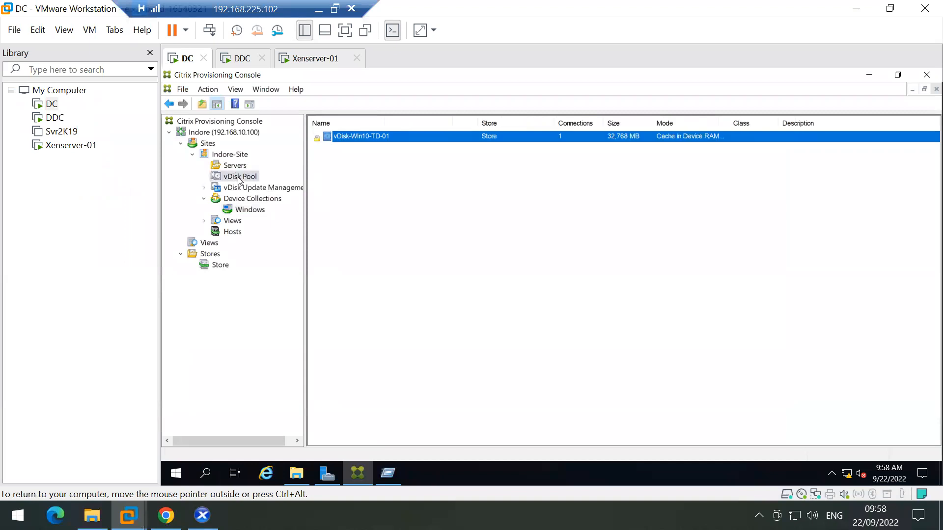
right_click(359, 137)
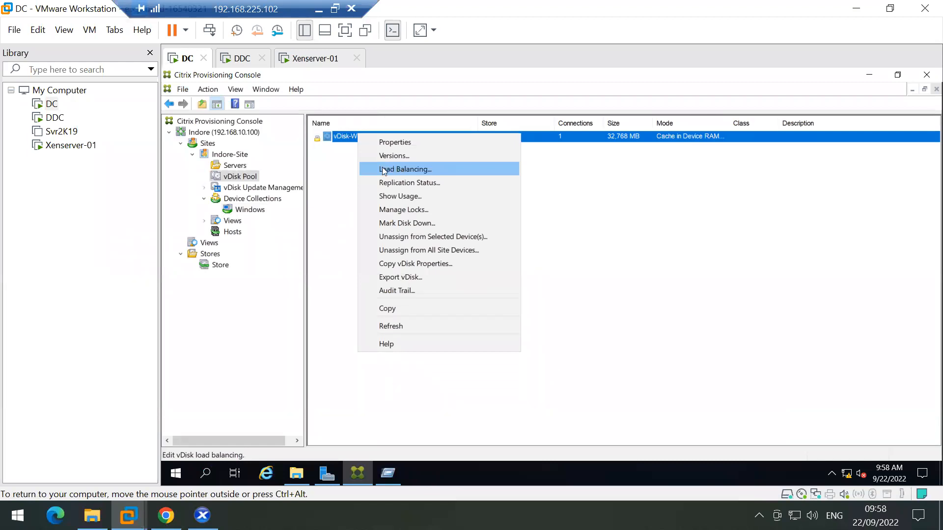
click(412, 169)
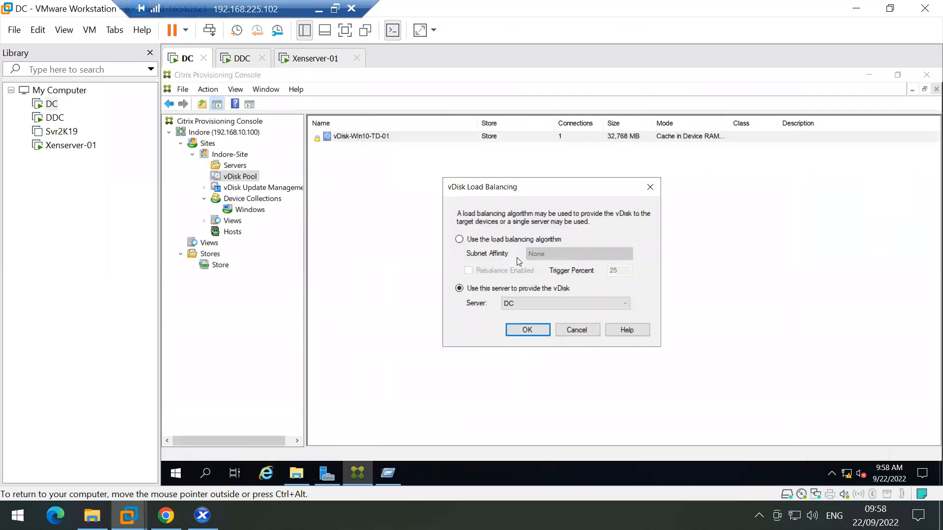
click(525, 303)
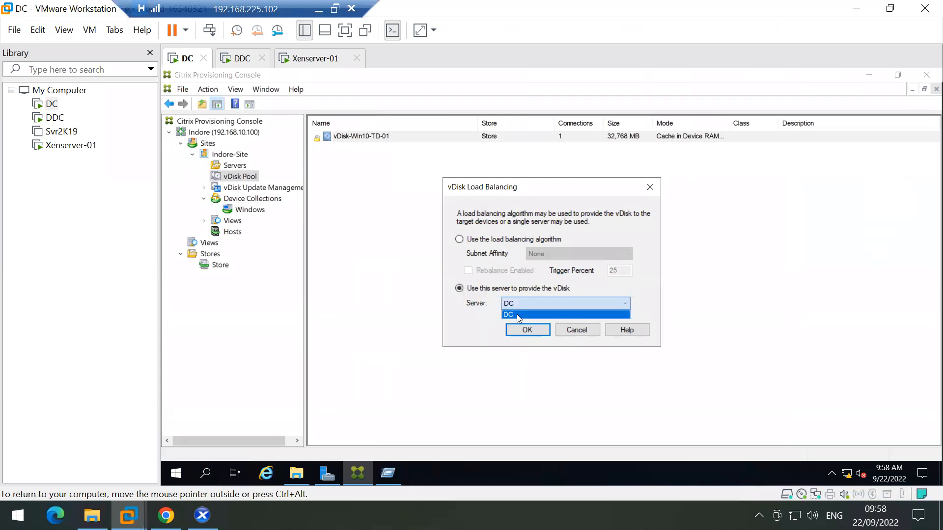
click(538, 303)
click(510, 302)
click(524, 302)
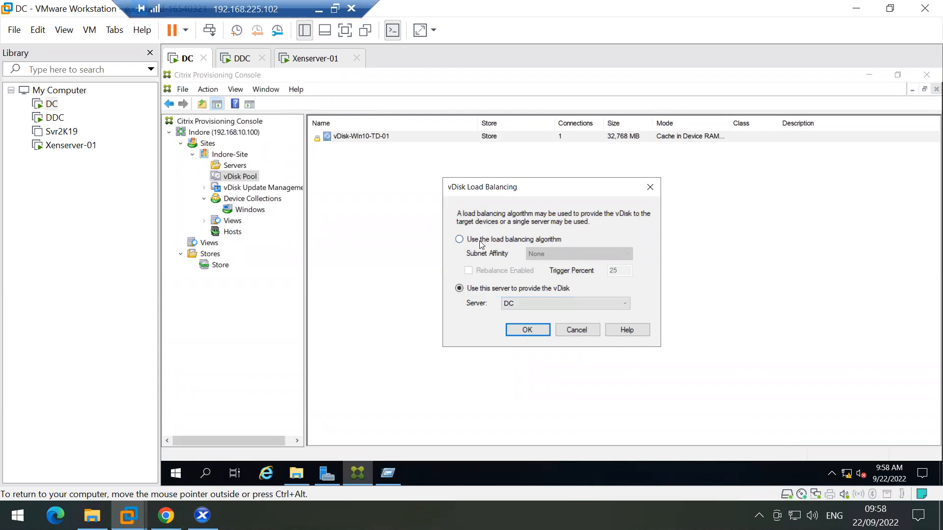
Step: Review the load balancing algorithm's Subnet Affinity choices and the single-server option, and cancel the vDisk load balancing settings
click(481, 241)
click(581, 252)
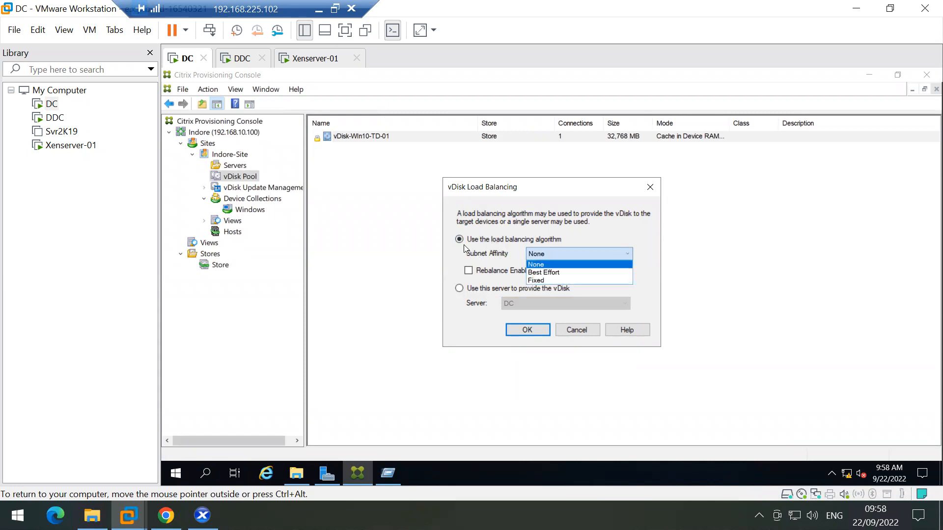
click(462, 293)
click(461, 292)
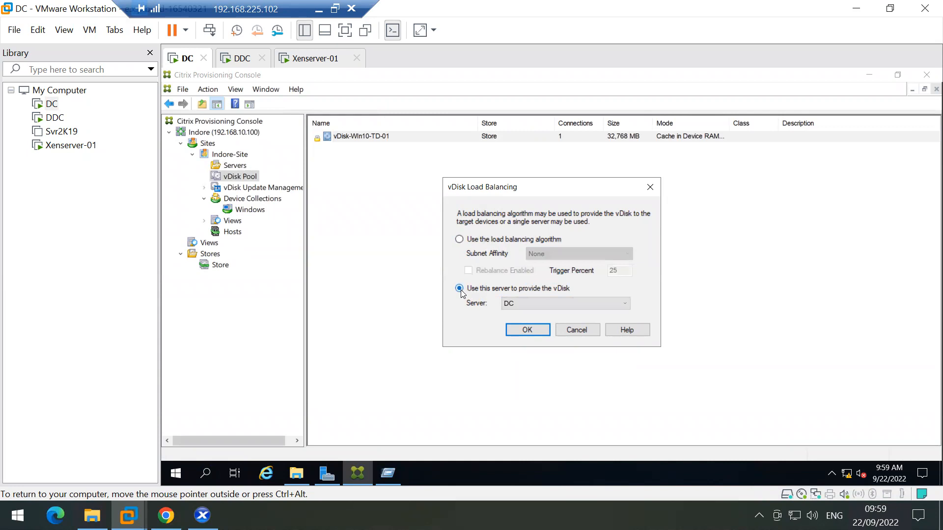
click(539, 307)
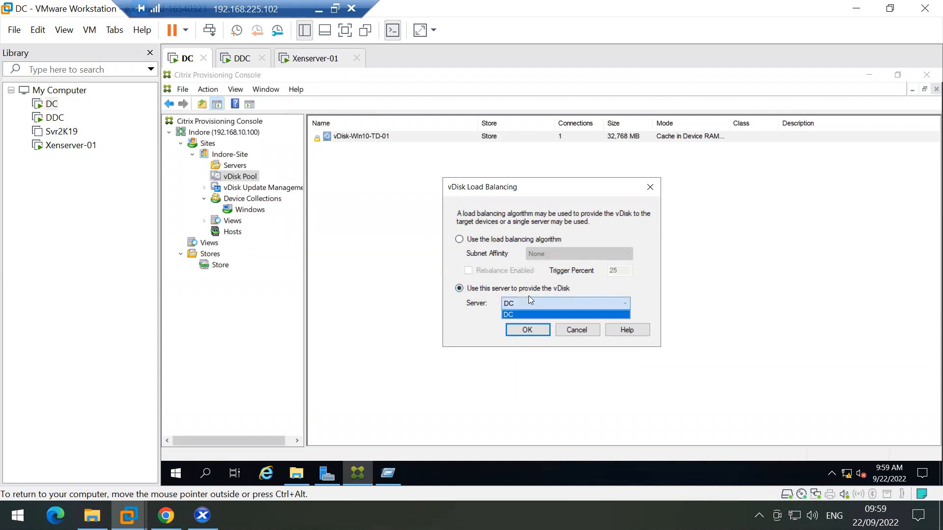
click(507, 269)
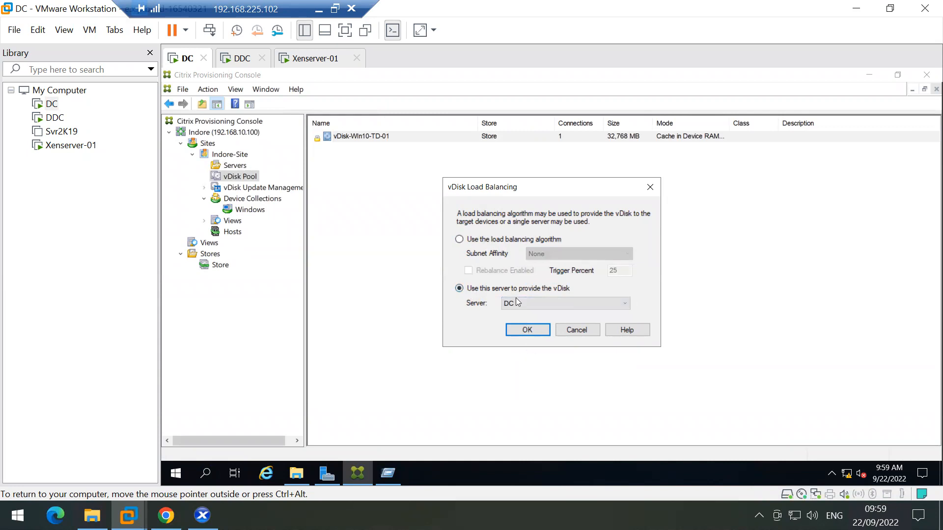
click(570, 329)
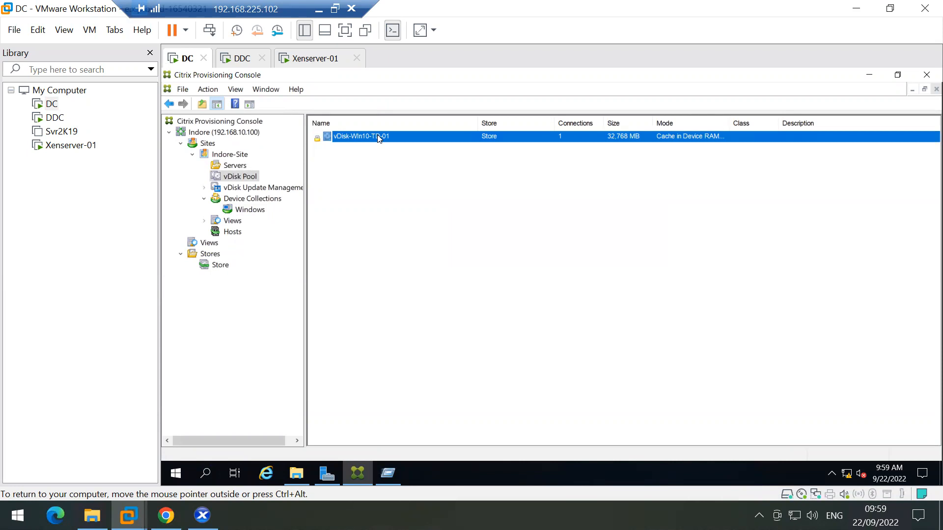
Step: Review the Indore farm's sites, servers, vDisk pool and Windows device collection
click(250, 210)
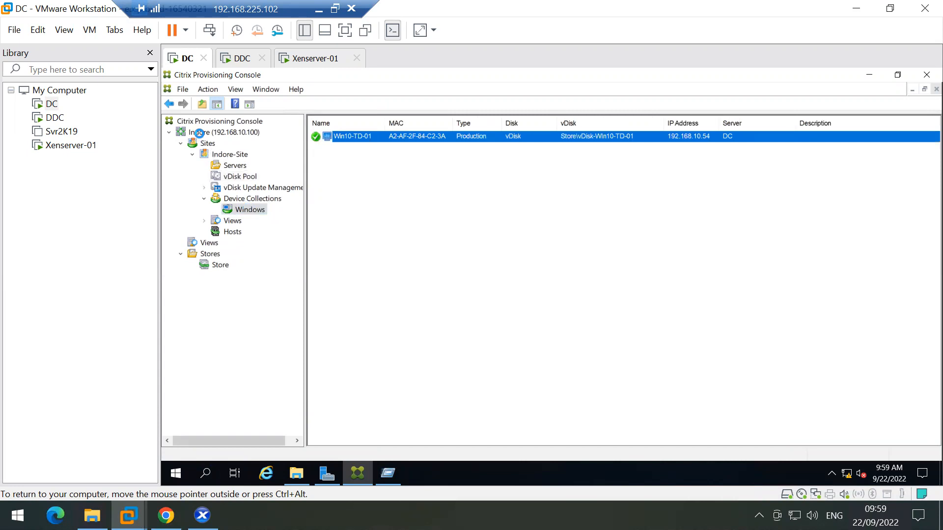
click(199, 132)
click(207, 145)
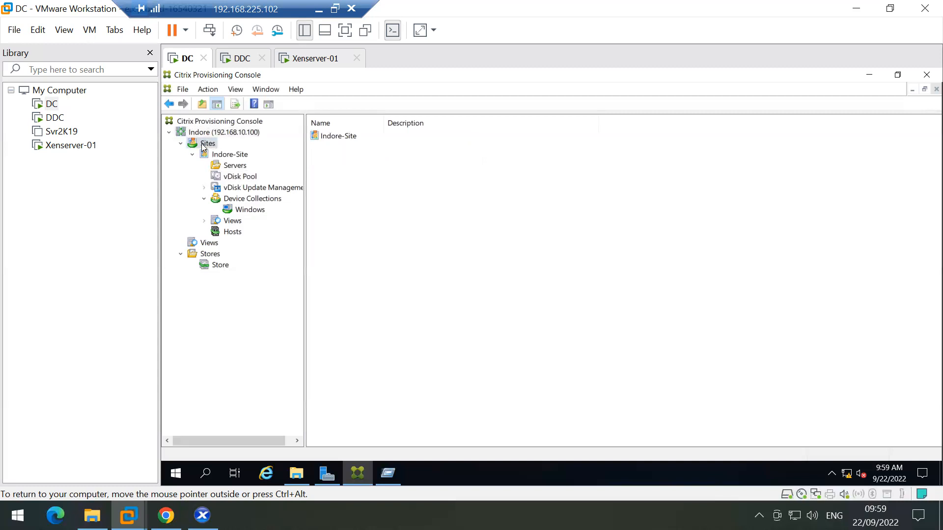
click(235, 166)
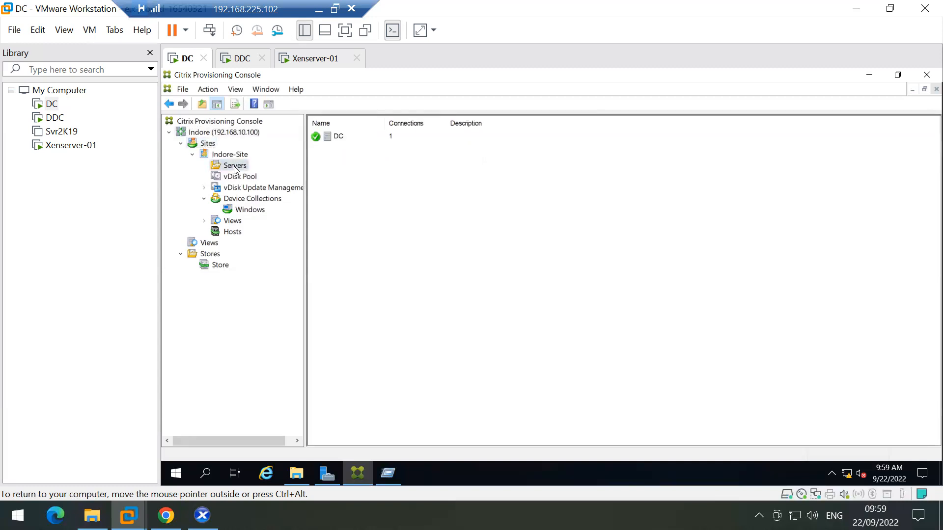
click(235, 175)
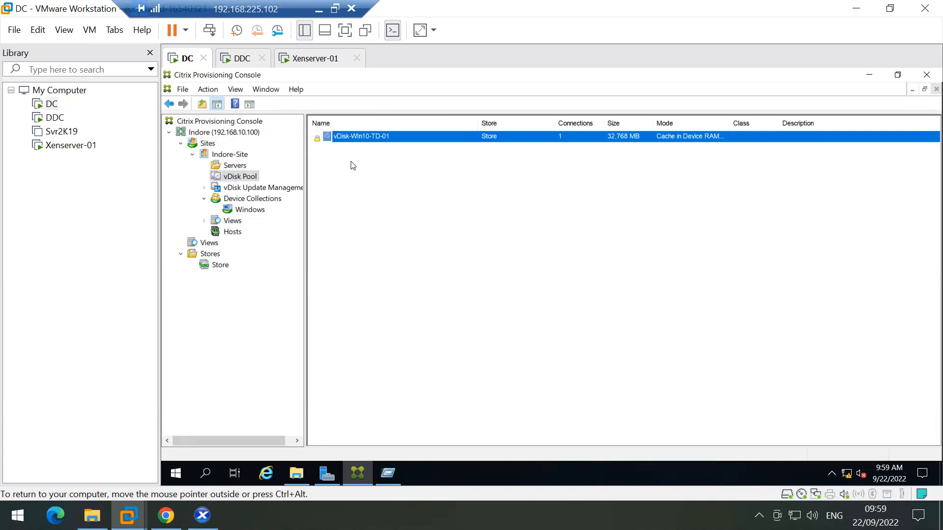
click(244, 210)
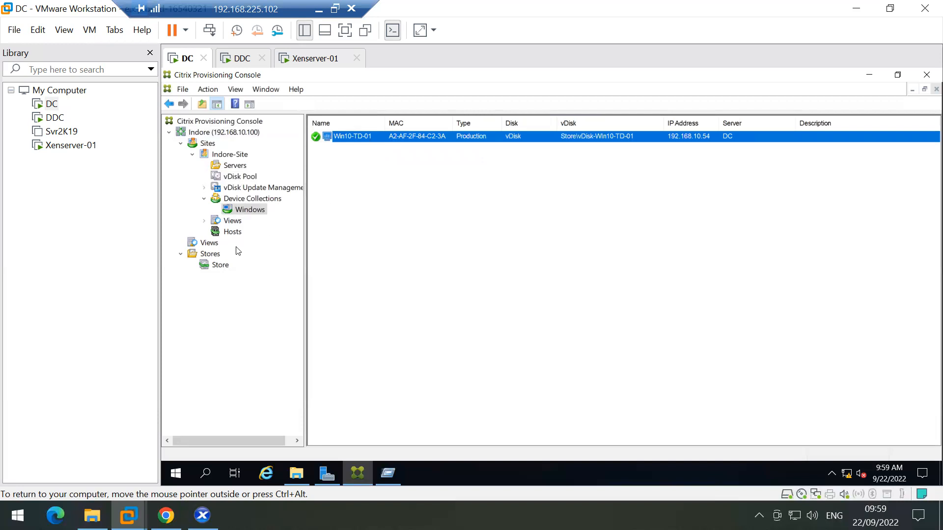
Step: Review the Indore-Site views and hosts, widening the Name and Connection columns in the hosts list
click(221, 222)
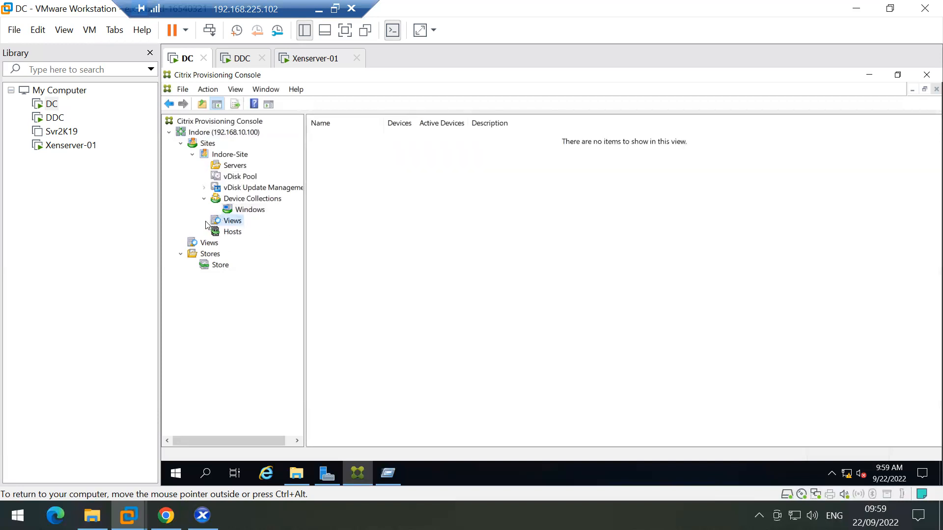
click(235, 234)
click(228, 221)
click(230, 234)
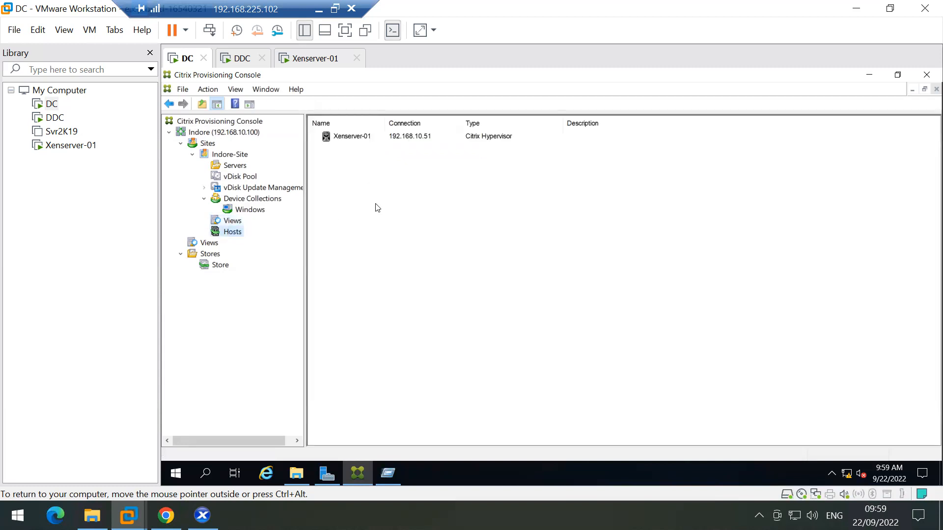
click(352, 142)
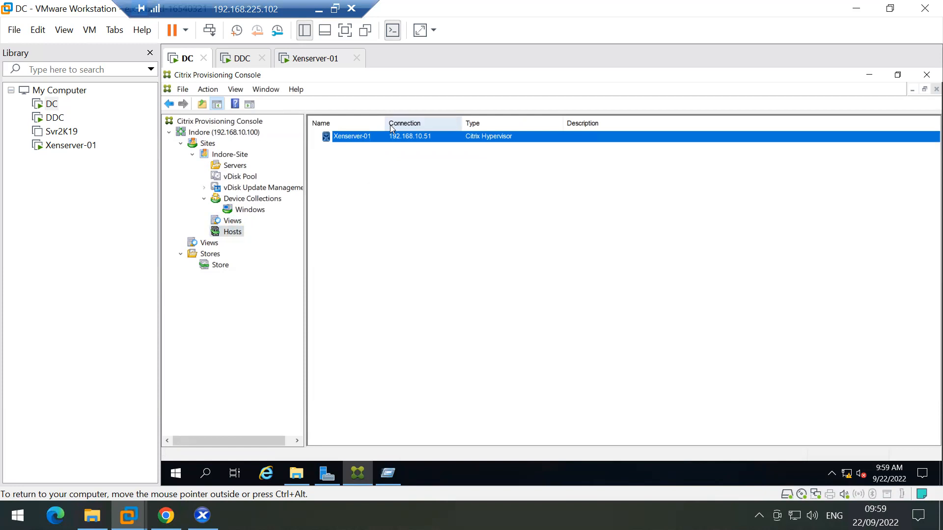
drag(383, 124, 499, 133)
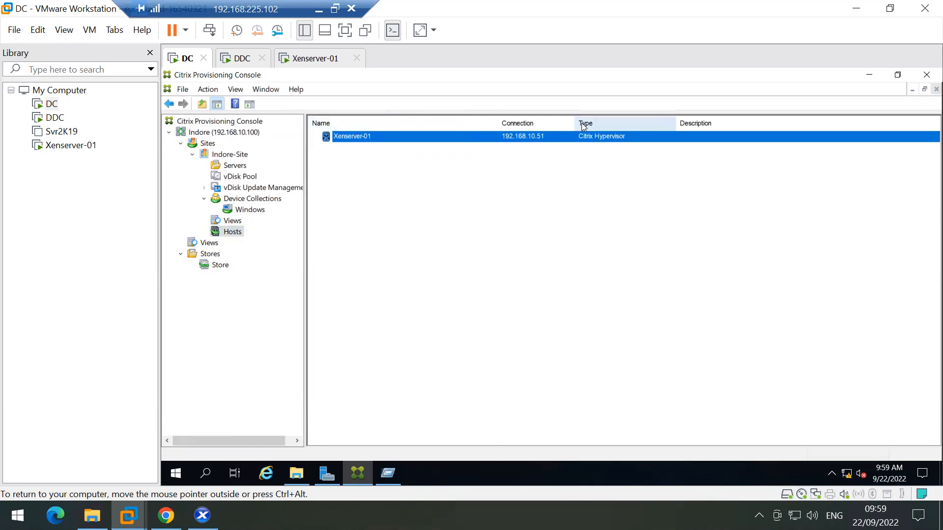
drag(576, 120, 615, 123)
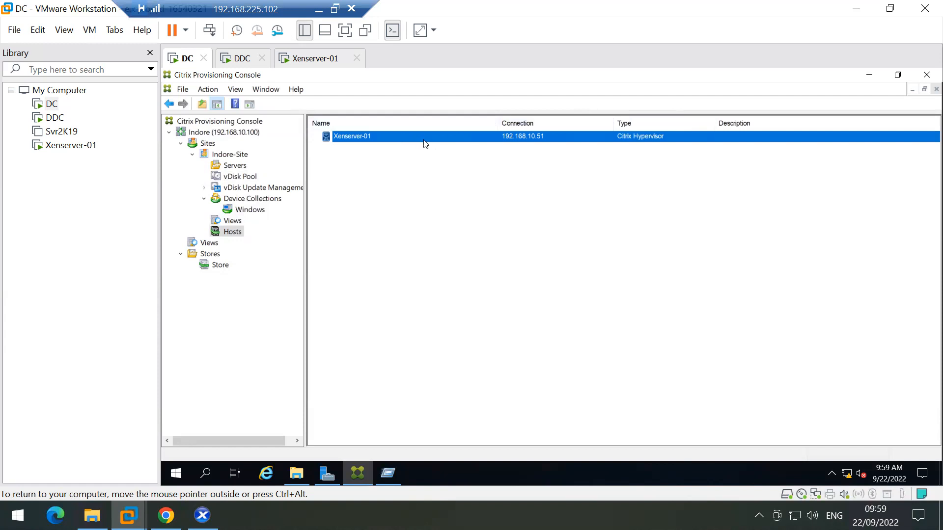
Step: View the vDisk in the farm's Store, and examine its files in the PVS Store folder on Local Disk (C:)
click(197, 254)
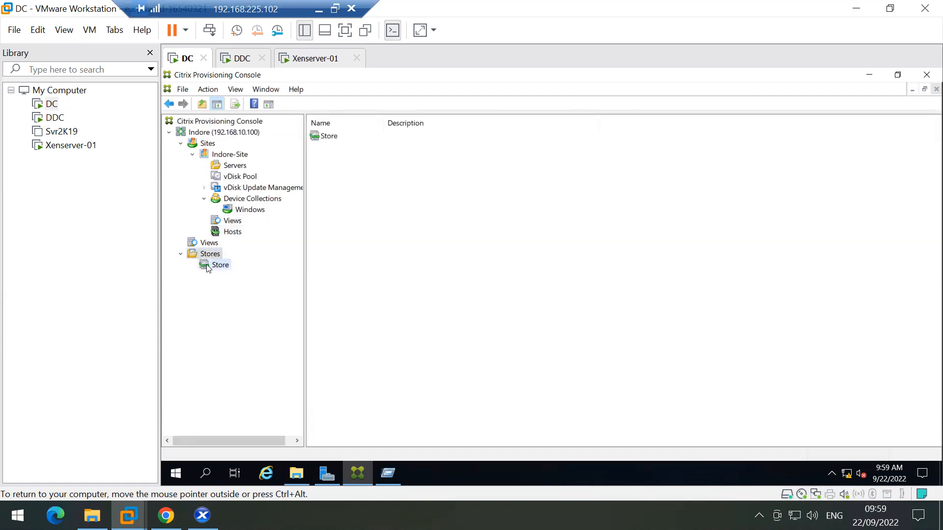
click(206, 265)
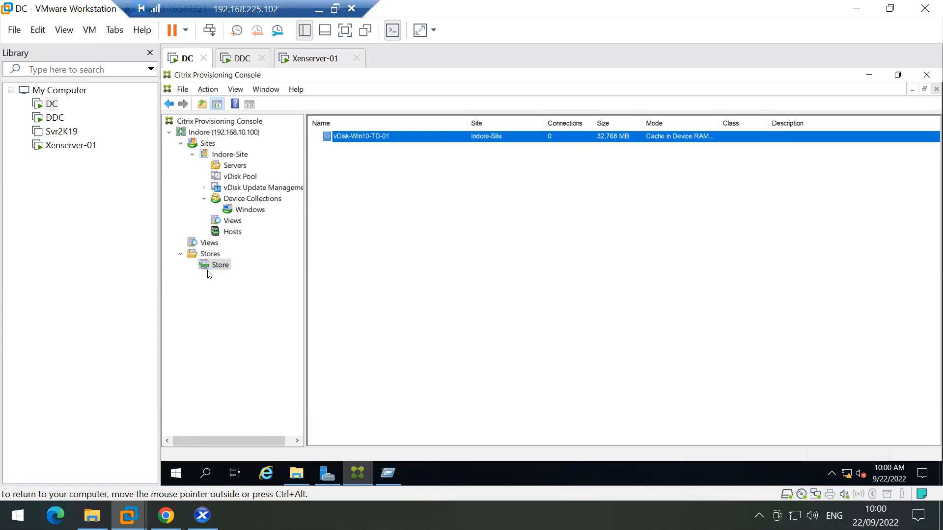
click(296, 475)
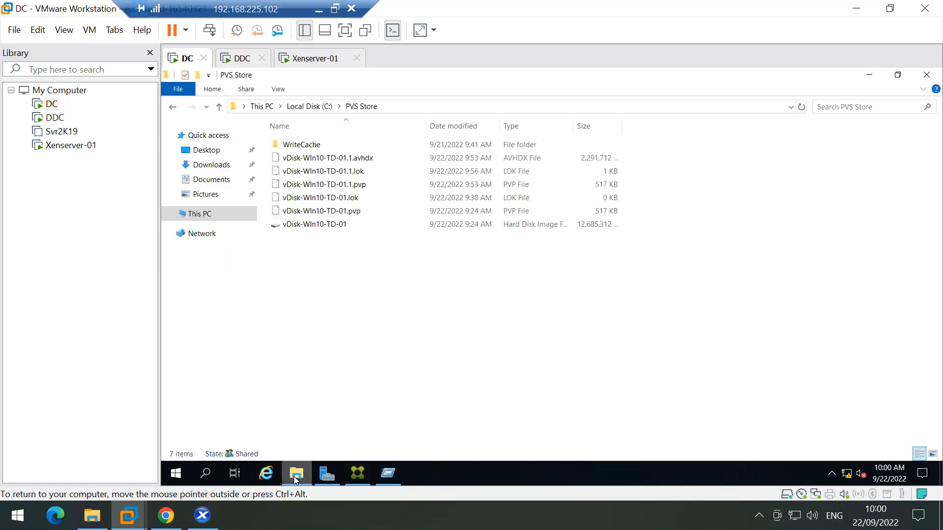
click(224, 217)
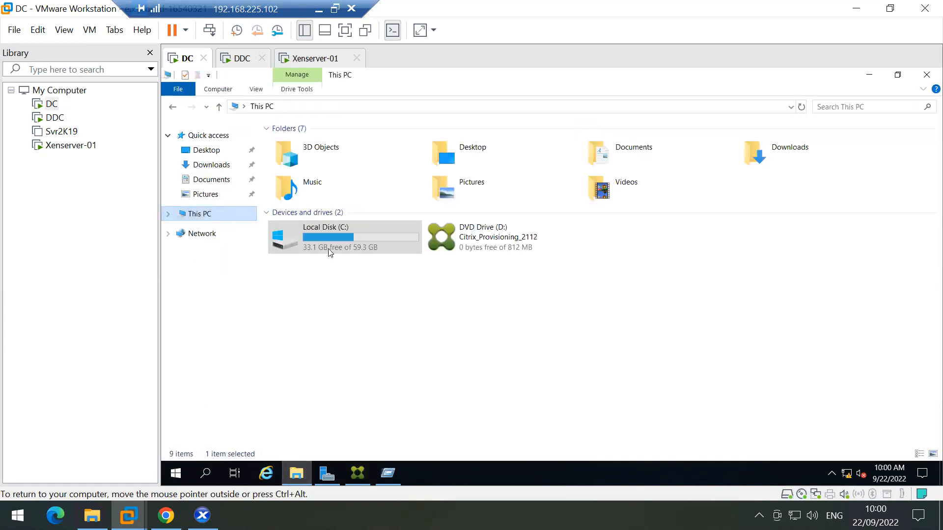
double_click(337, 248)
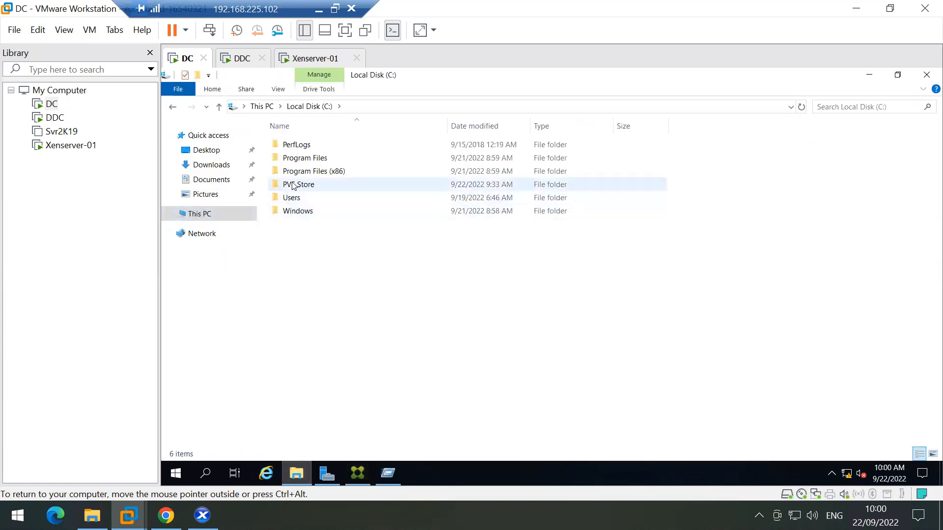
double_click(295, 186)
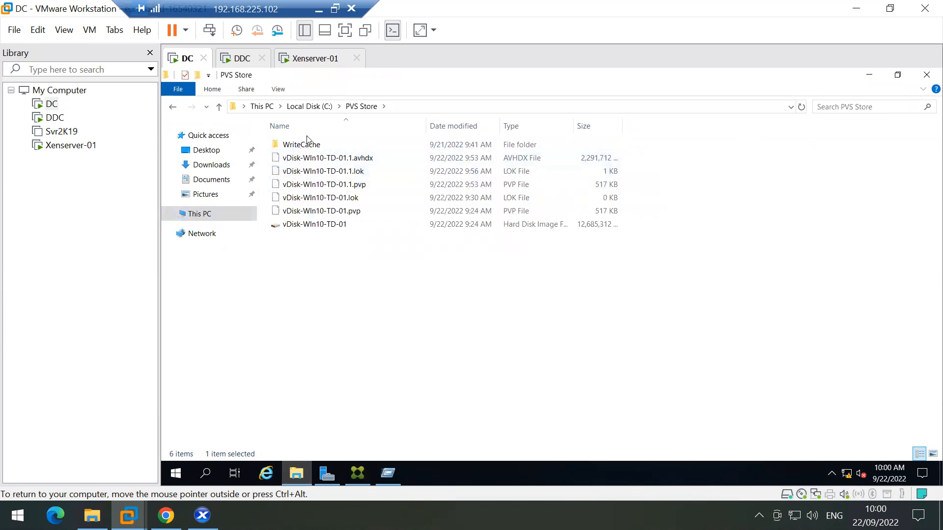
Step: Return to This PC and eject the Citrix_Provisioning_2112 disc from DVD Drive (D:)
click(309, 107)
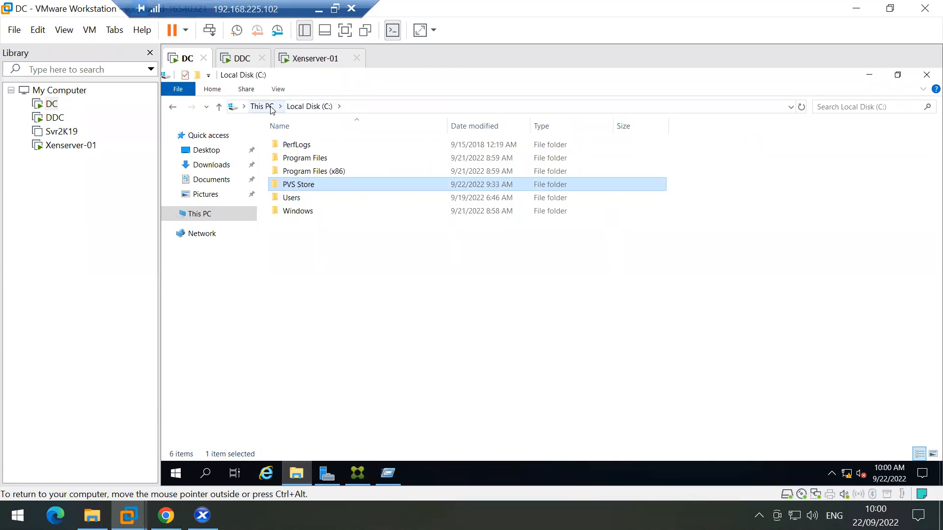
click(262, 107)
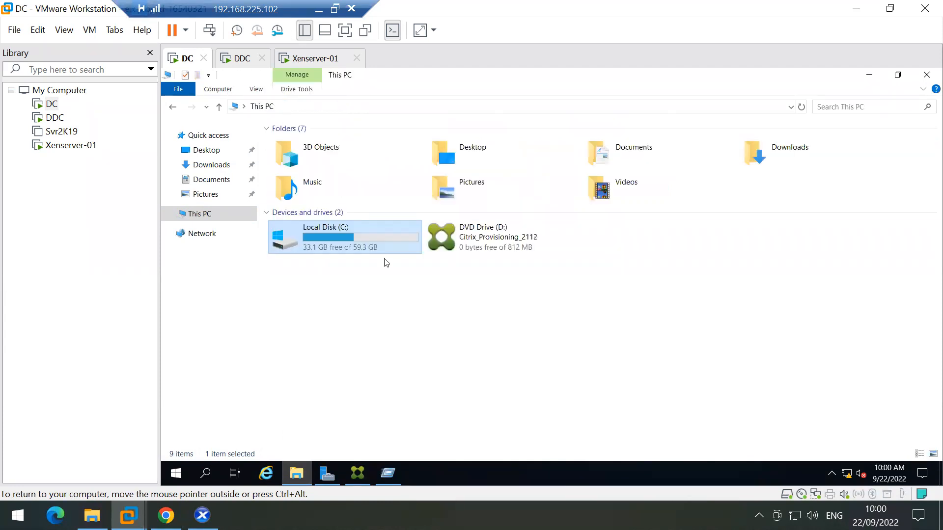
click(505, 238)
right_click(505, 238)
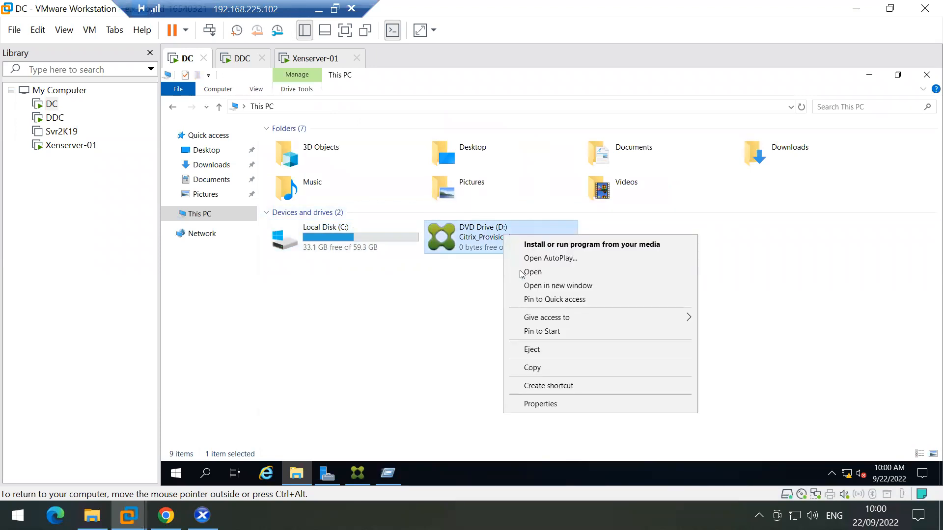
click(537, 351)
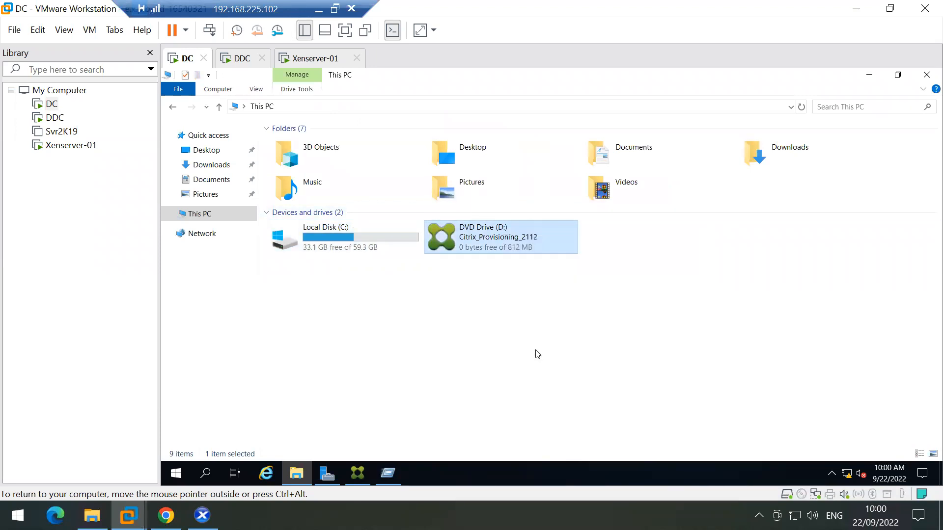
Step: Minimize the This PC window and view the Indore-Site servers in the Citrix Provisioning Console
click(869, 74)
click(413, 230)
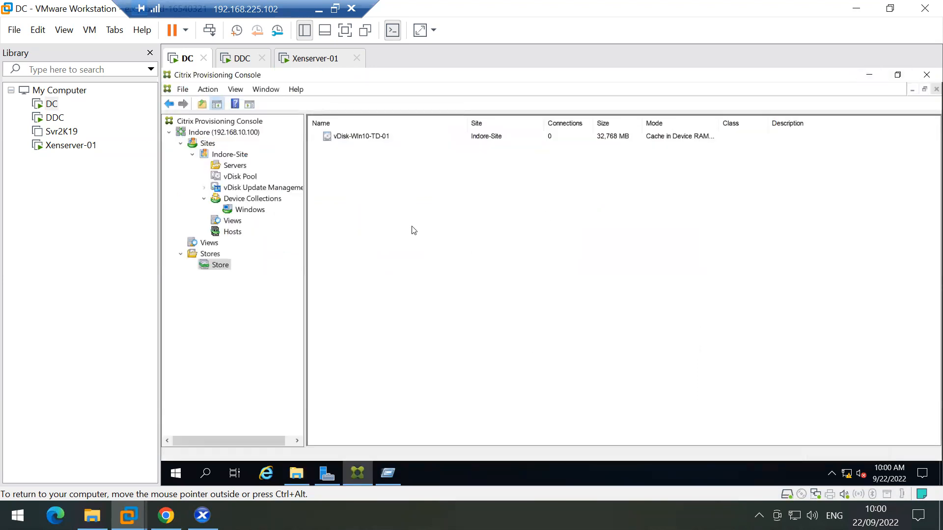
click(234, 168)
Step: Run services.msc on DC, maximize the Services window and locate the Citrix PVS services
key(super+r)
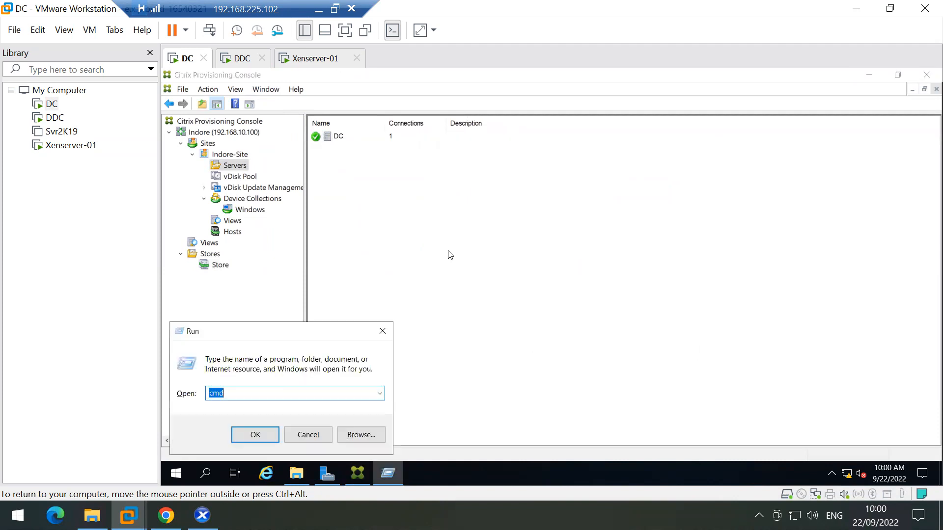
text(services.msc)
key(Return)
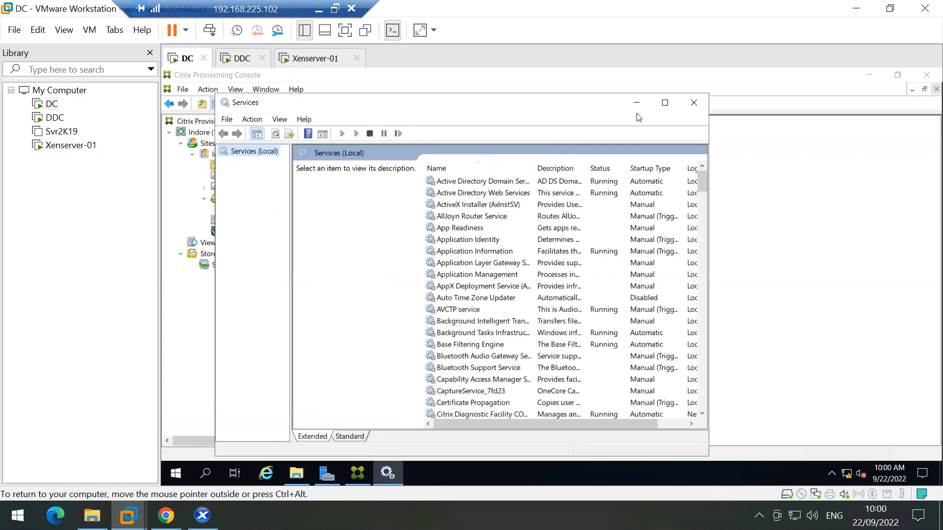
click(665, 102)
click(393, 281)
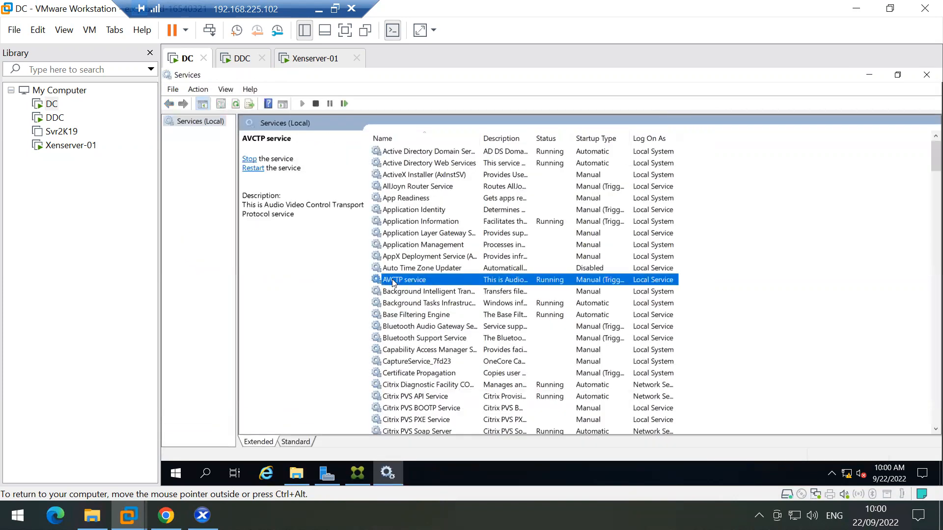
scroll(393, 281, down, 5)
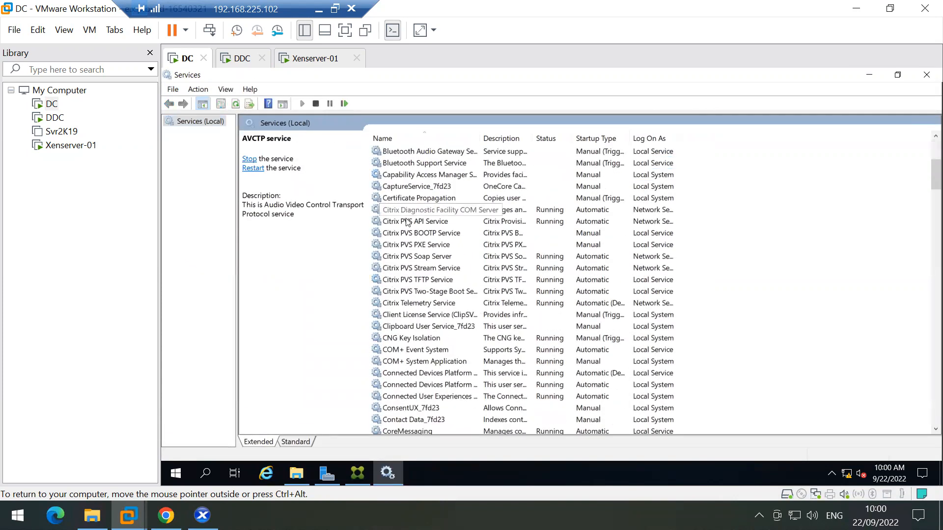
Step: Examine the description, status and startup type of the Citrix PVS API, BOOTP, PXE, Soap, Stream and TFTP services
click(407, 222)
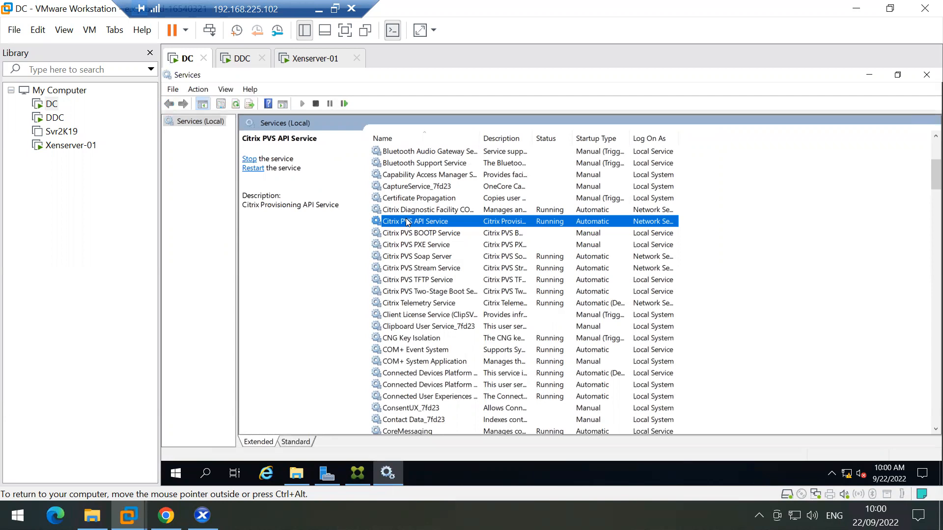
click(425, 235)
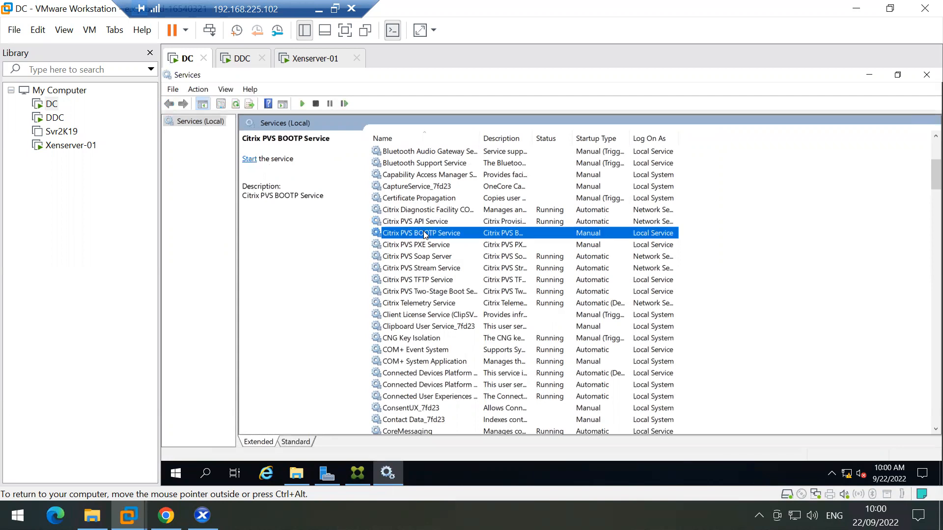
click(416, 222)
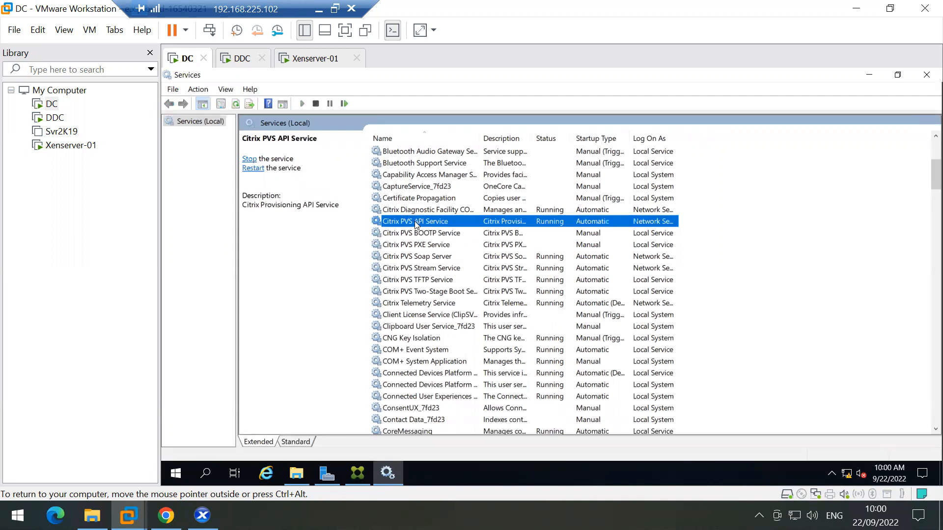
key(Down)
key(Down)
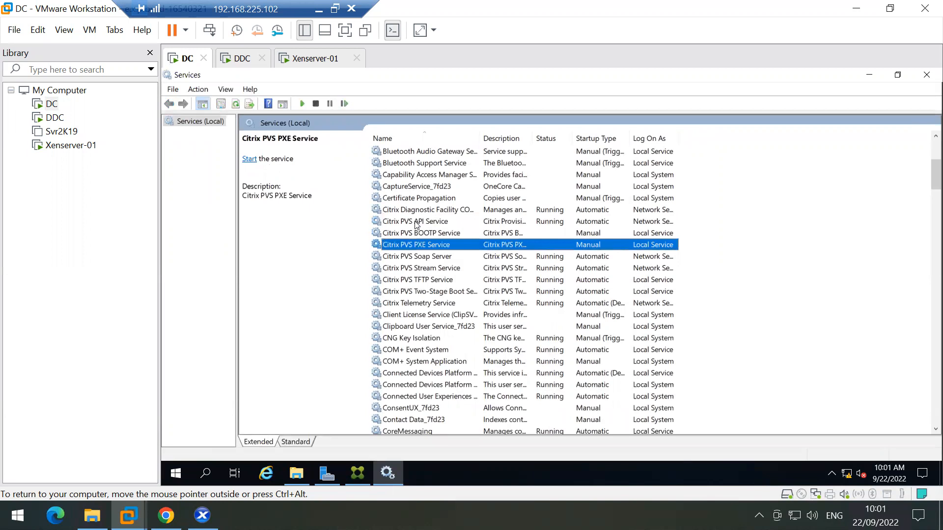
click(420, 222)
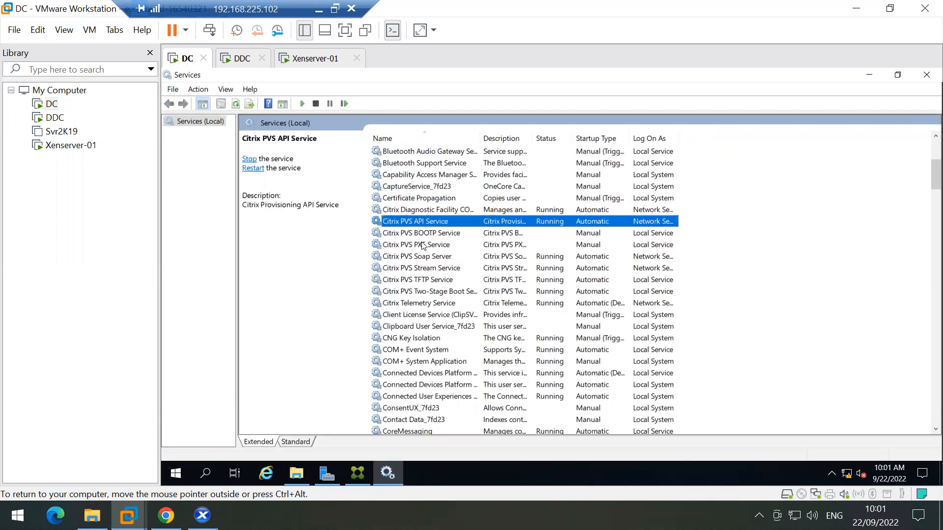
click(423, 246)
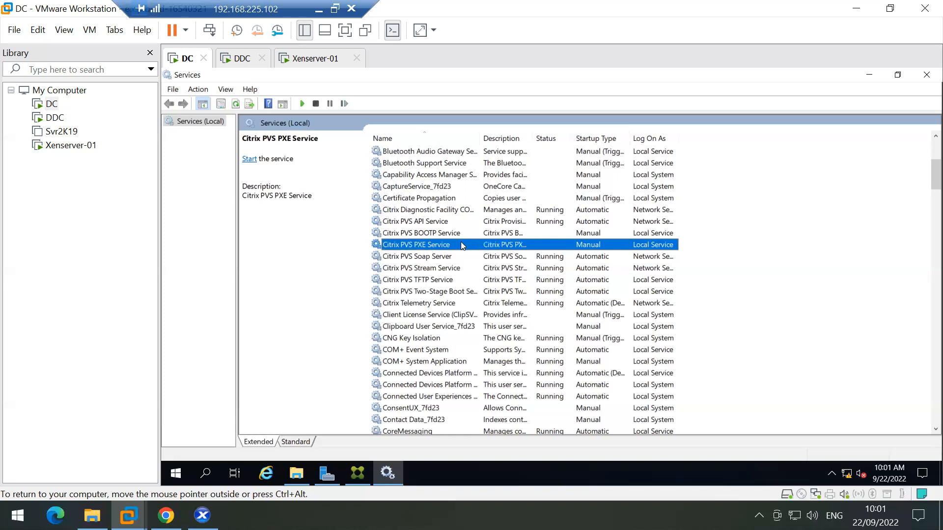
click(408, 257)
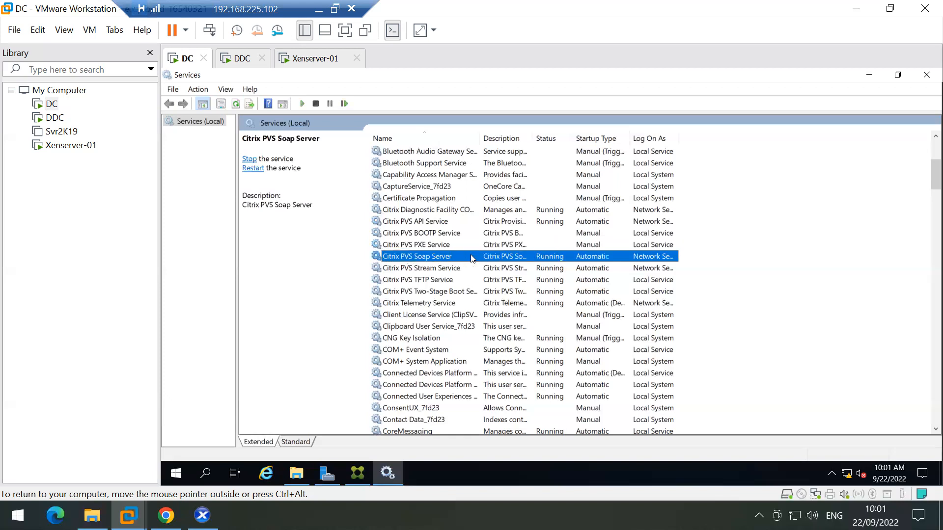
click(417, 270)
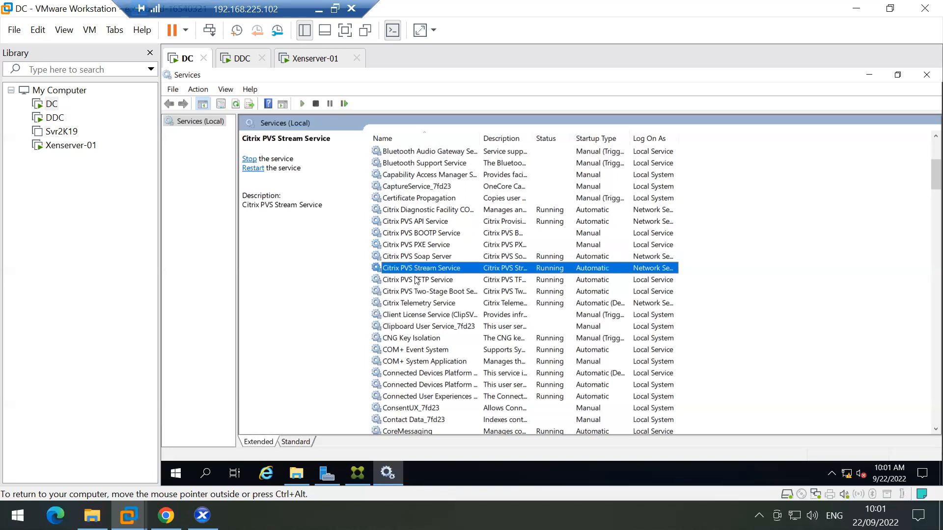
click(418, 280)
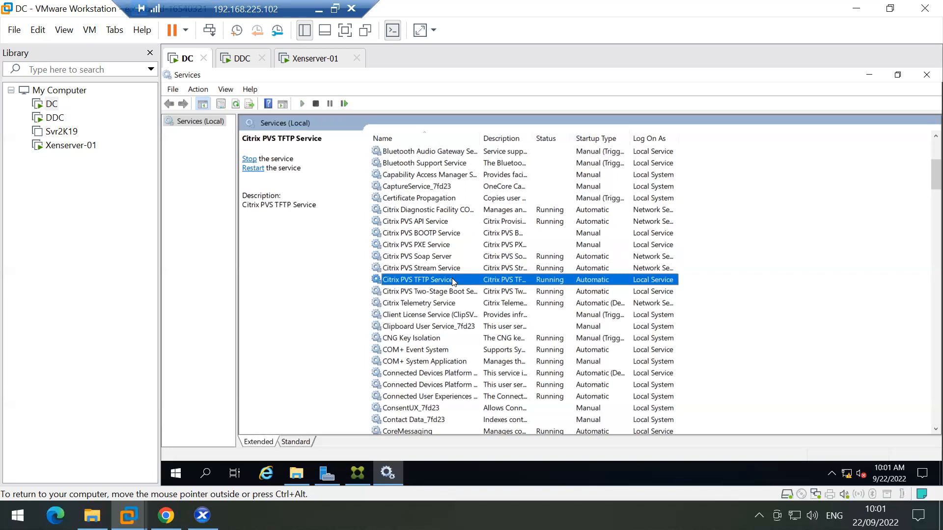
Step: Go back and forth through the Citrix PVS services from API to Two-Stage Boot, comparing their statuses and startup types
click(421, 233)
click(420, 245)
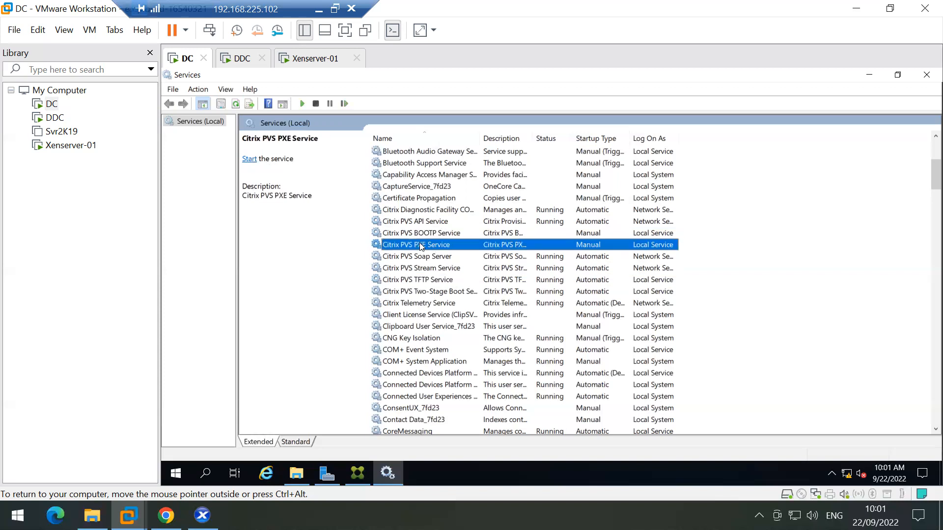
key(Down)
key(Down)
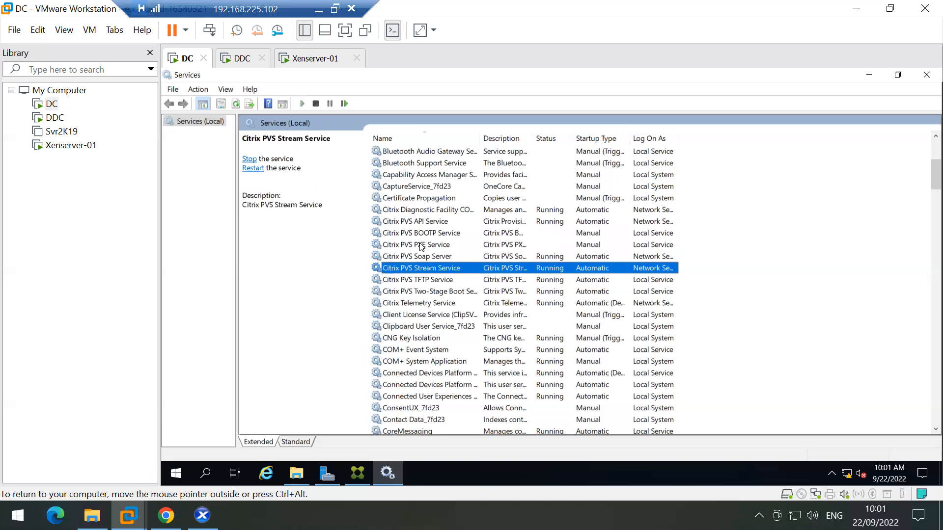
key(Down)
key(Down)
key(Up)
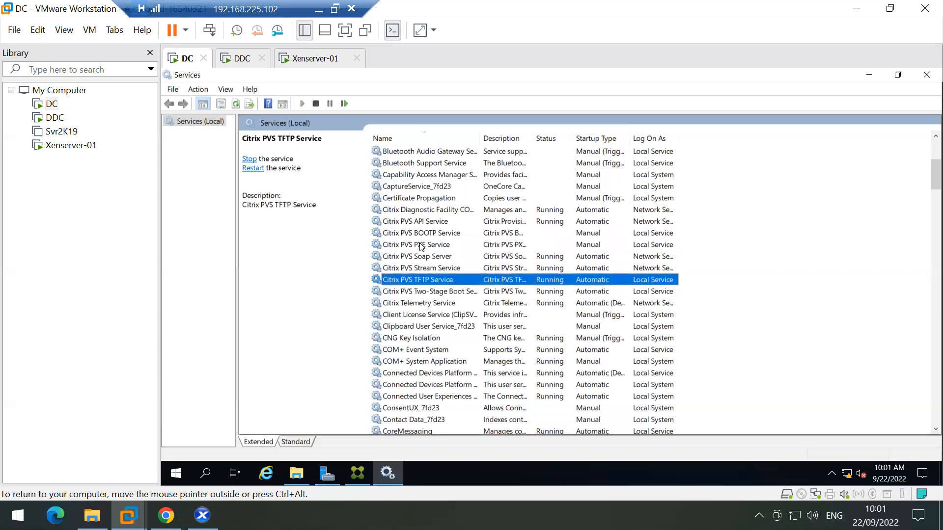
key(Up)
key(Up)
key(Up)
key(Up)
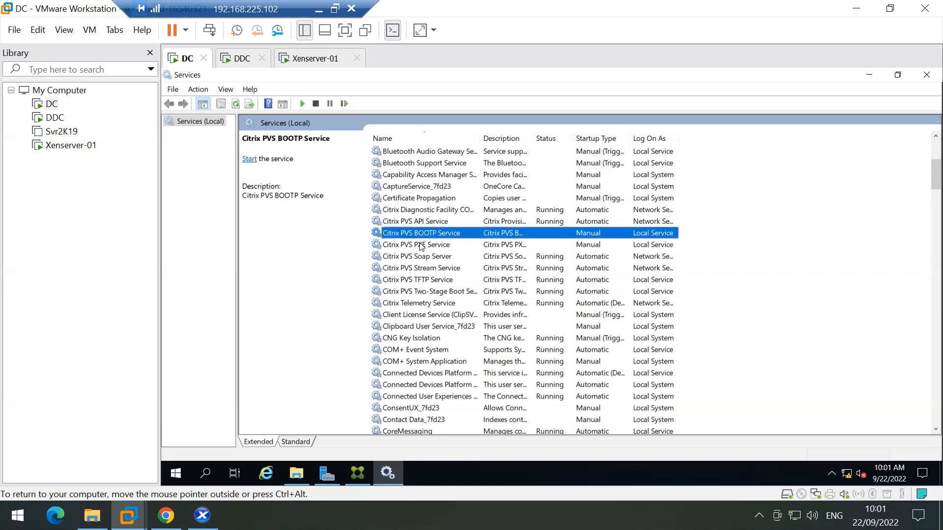
key(Up)
key(Down)
key(Down)
key(Down)
key(Down)
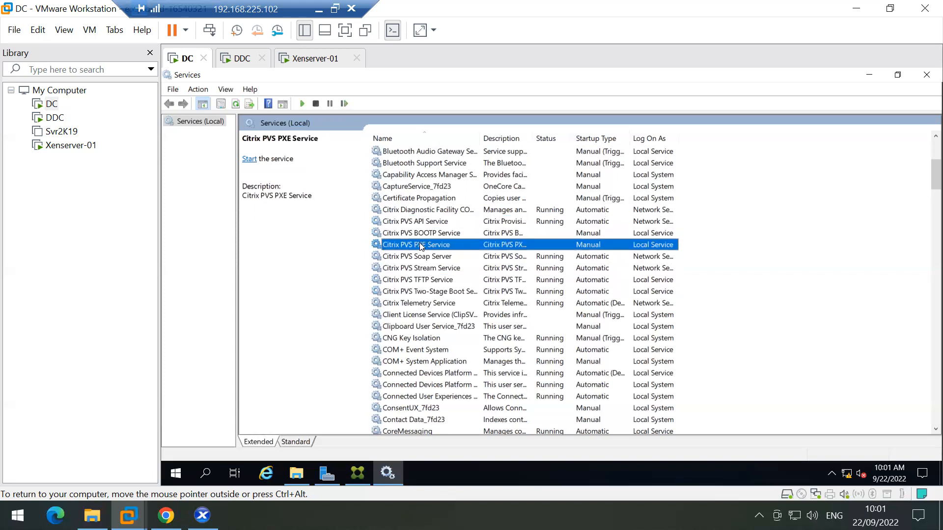
key(Down)
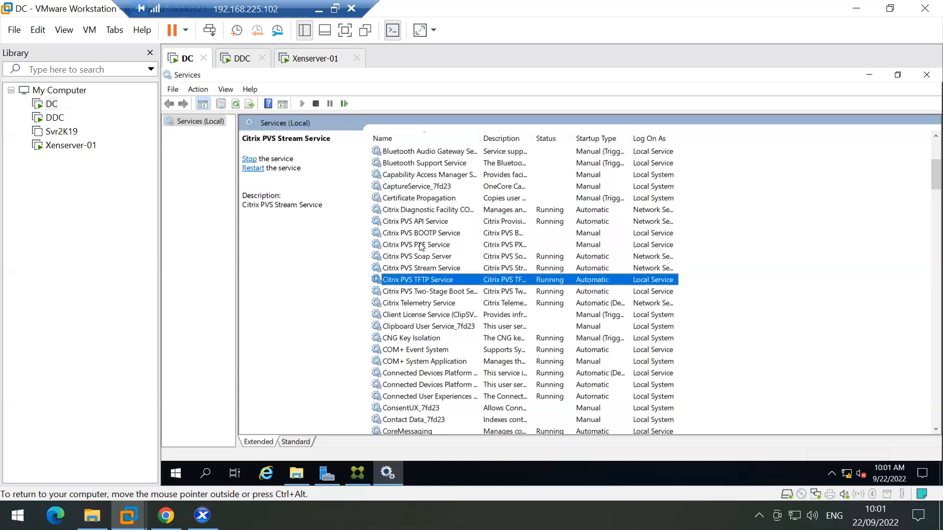
key(Up)
key(Up)
key(Up)
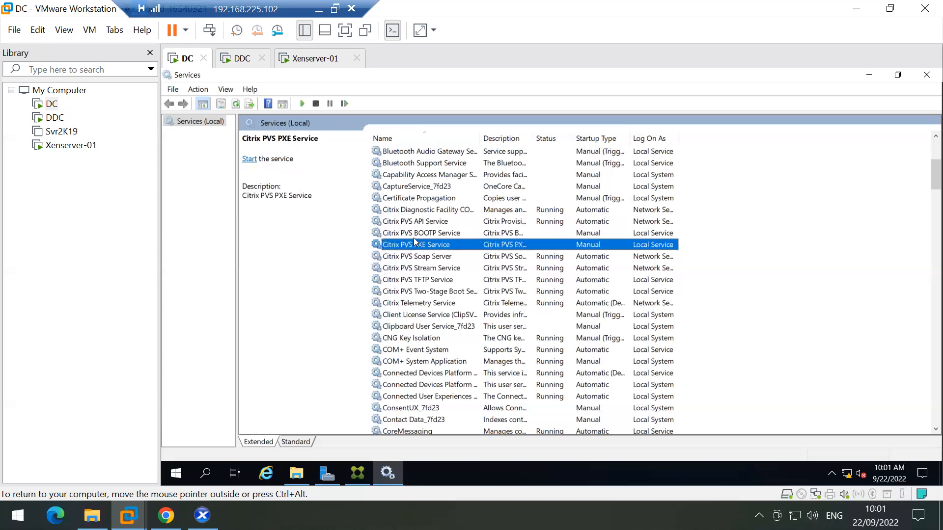
Step: Review the Citrix PVS Soap Server, Stream and Two-Stage Boot services alongside the API, PXE and BOOTP services
click(407, 234)
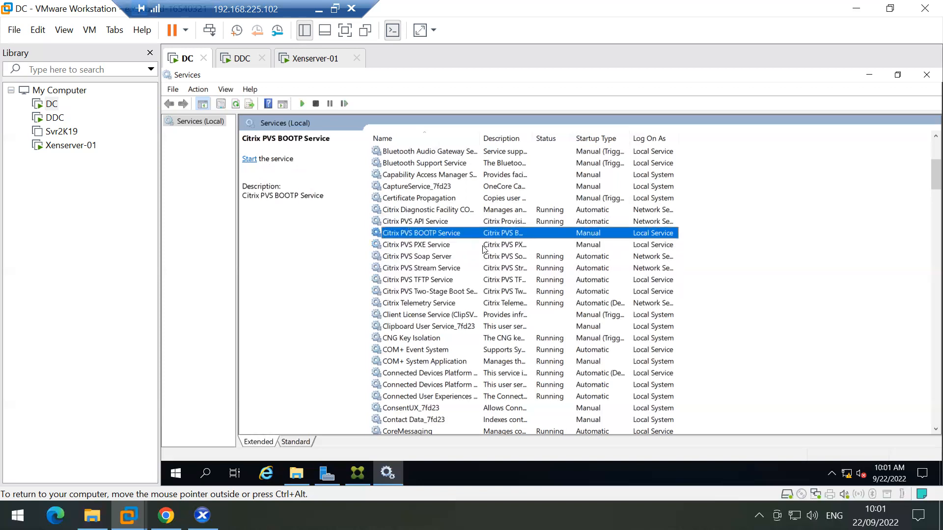
click(420, 258)
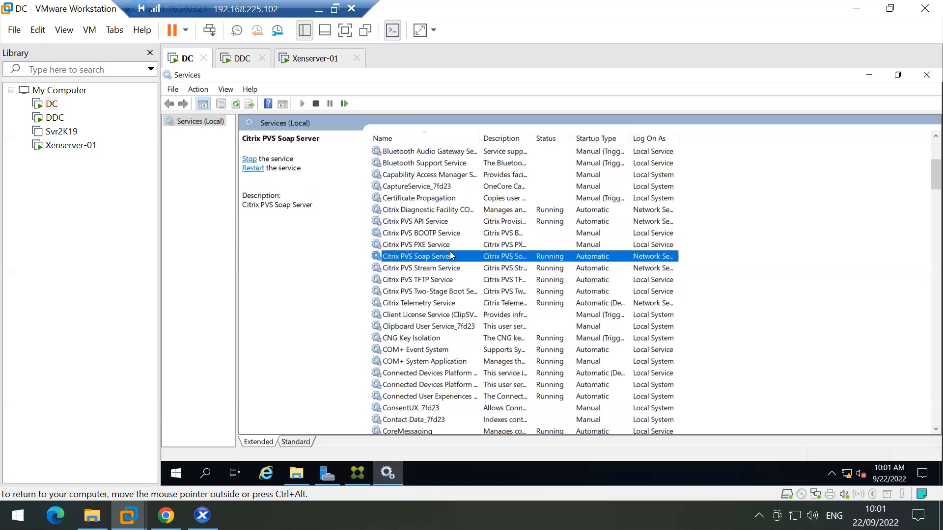
click(418, 269)
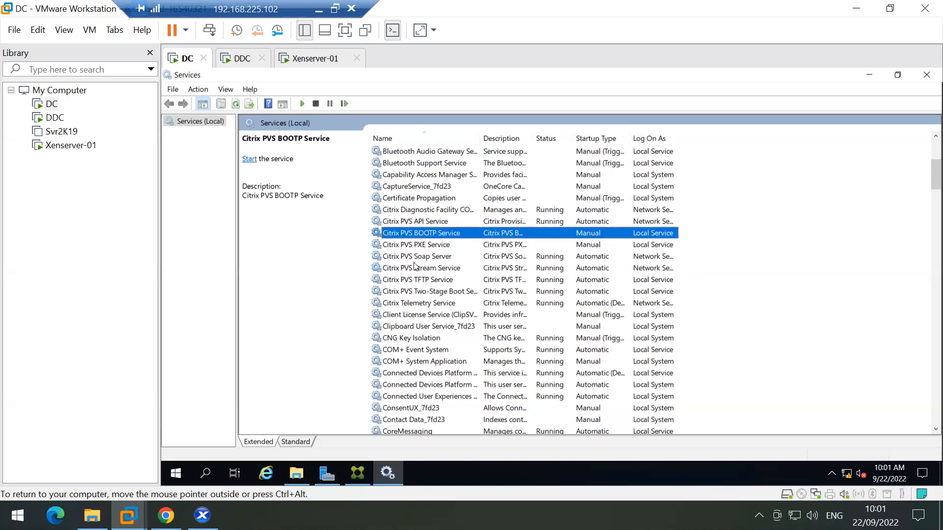
click(419, 292)
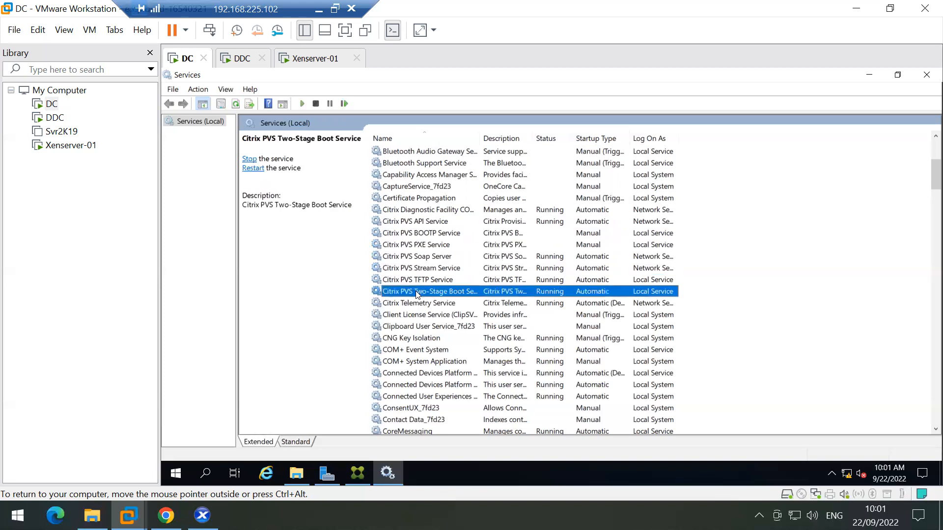
click(418, 222)
click(419, 244)
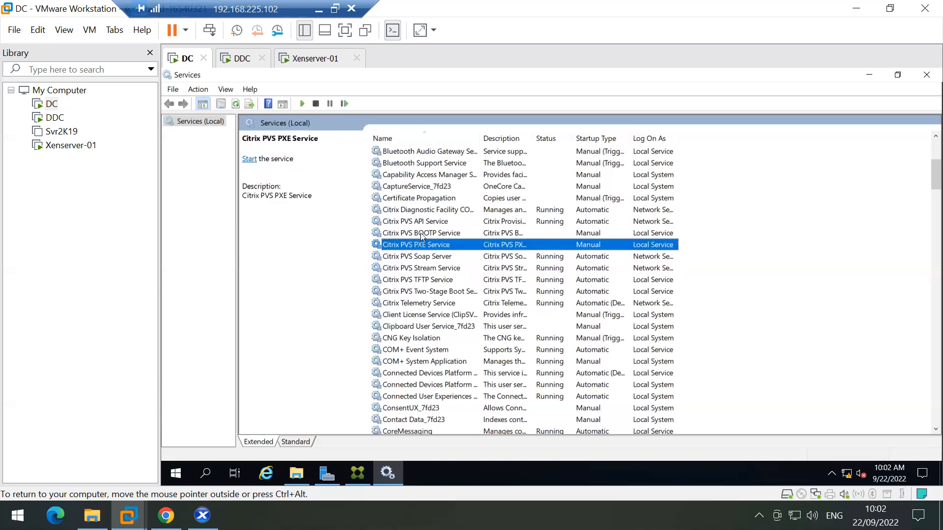
click(422, 235)
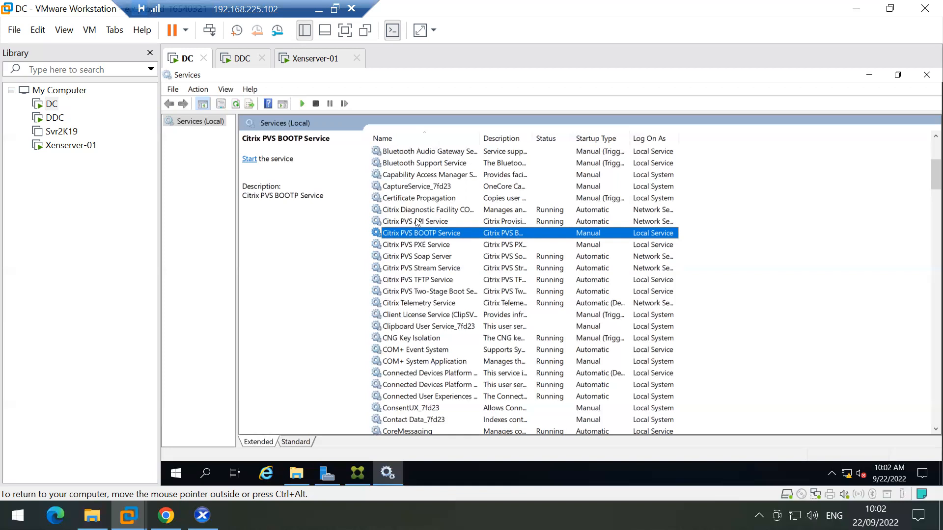
Step: Recheck each Citrix PVS service in list order from the API Service to the TFTP Service
click(415, 222)
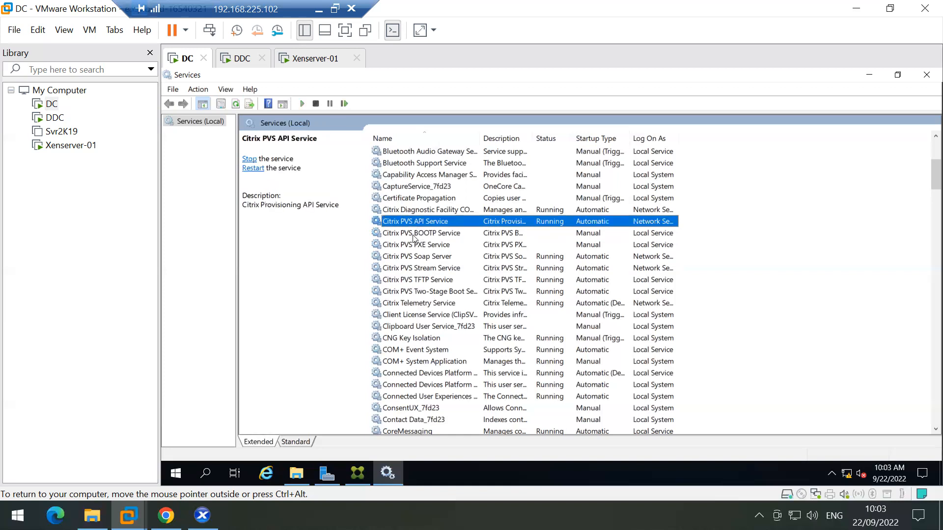
click(430, 235)
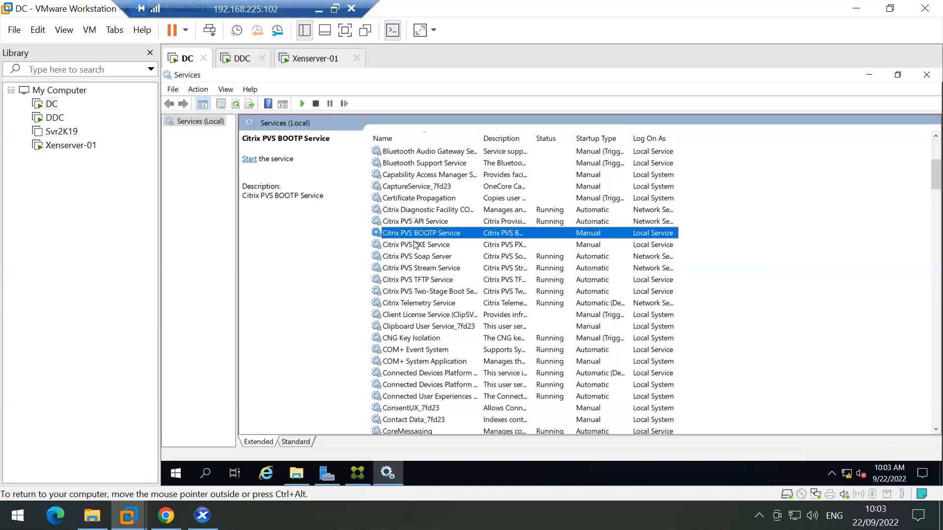
click(416, 244)
click(424, 258)
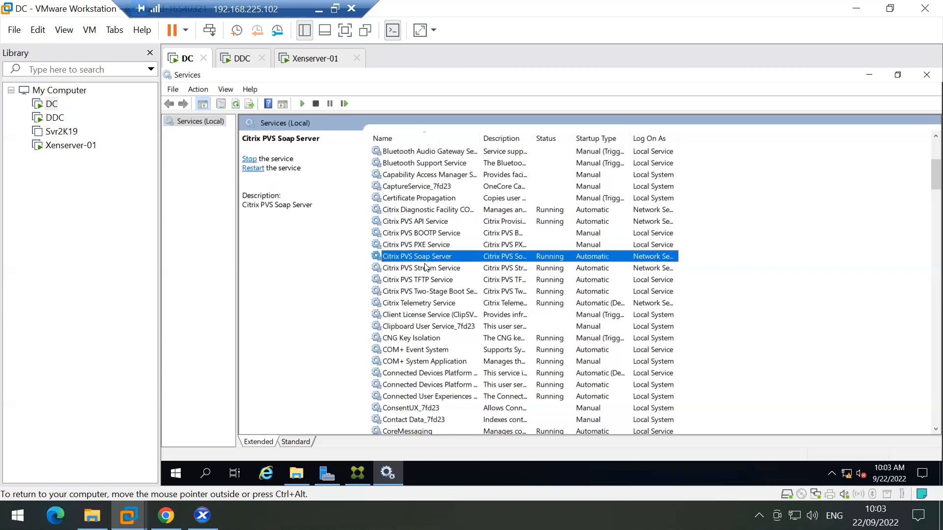
click(426, 268)
click(427, 280)
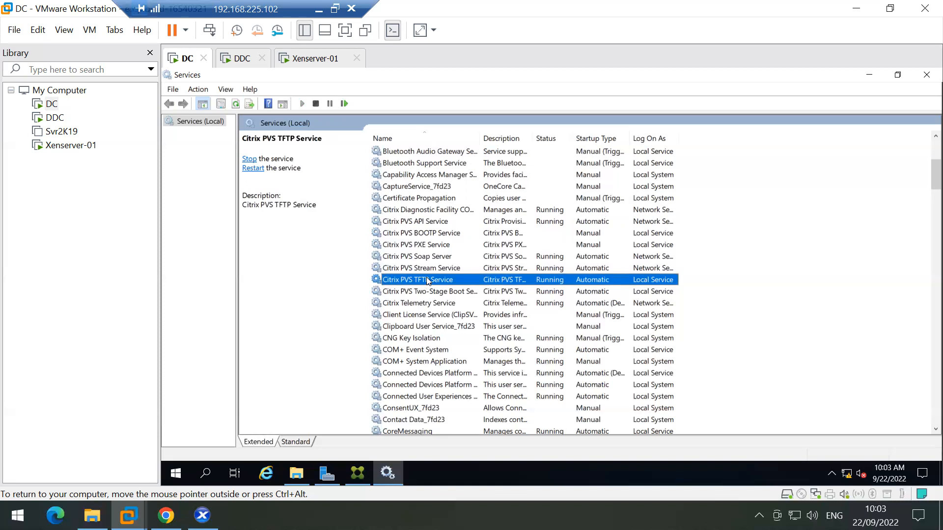
Step: Review the Citrix PVS API, BOOTP, PXE, Stream and Soap services again, and minimize the remote desktop session
click(419, 224)
click(420, 235)
click(421, 247)
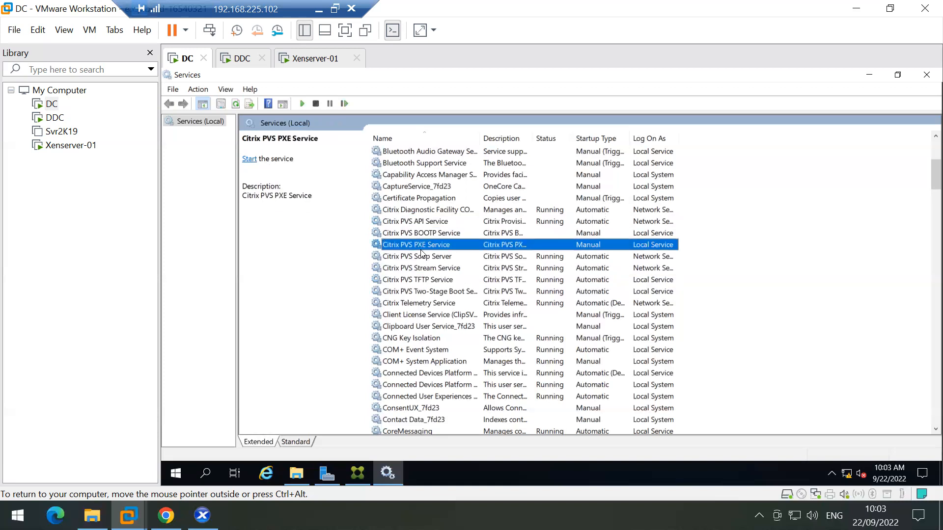
click(421, 268)
click(417, 222)
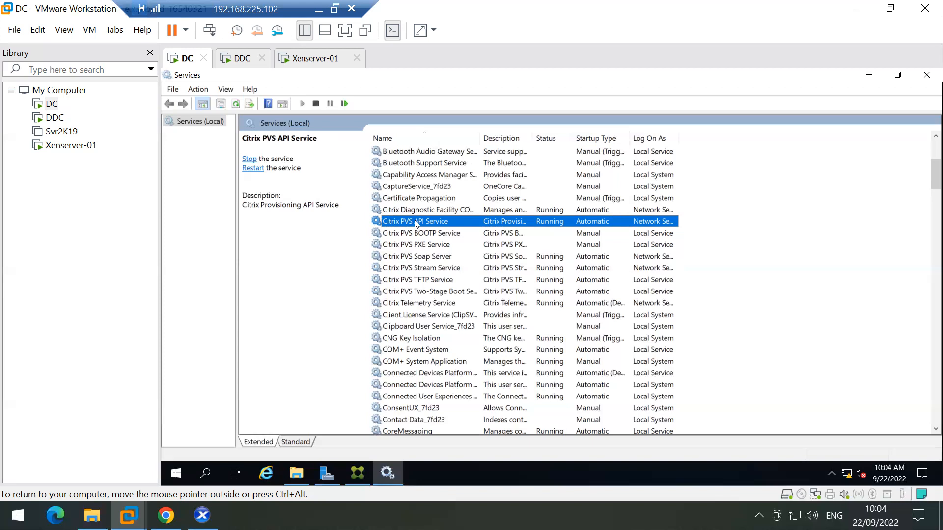
click(422, 257)
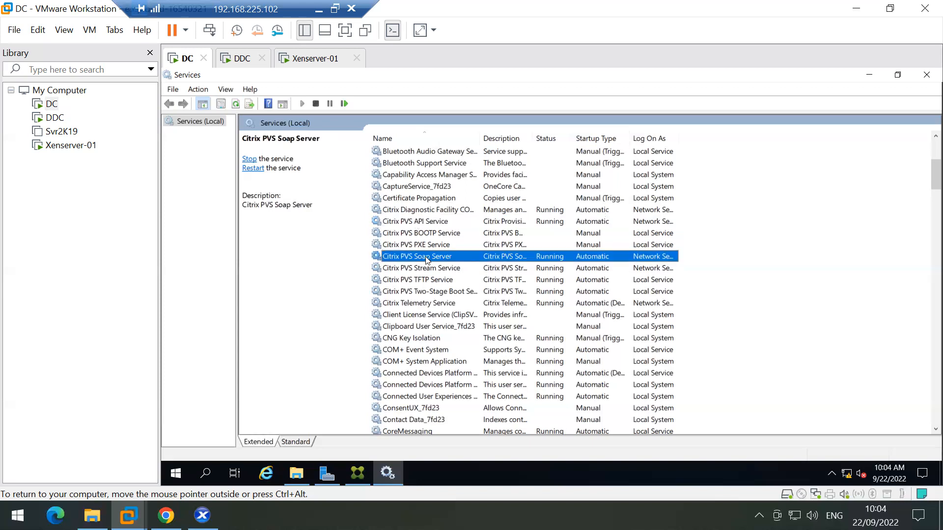
click(319, 9)
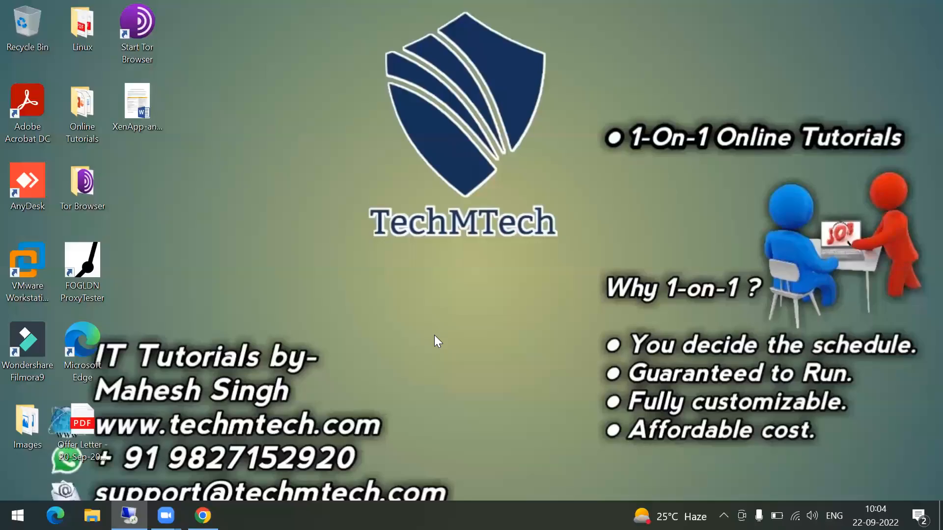